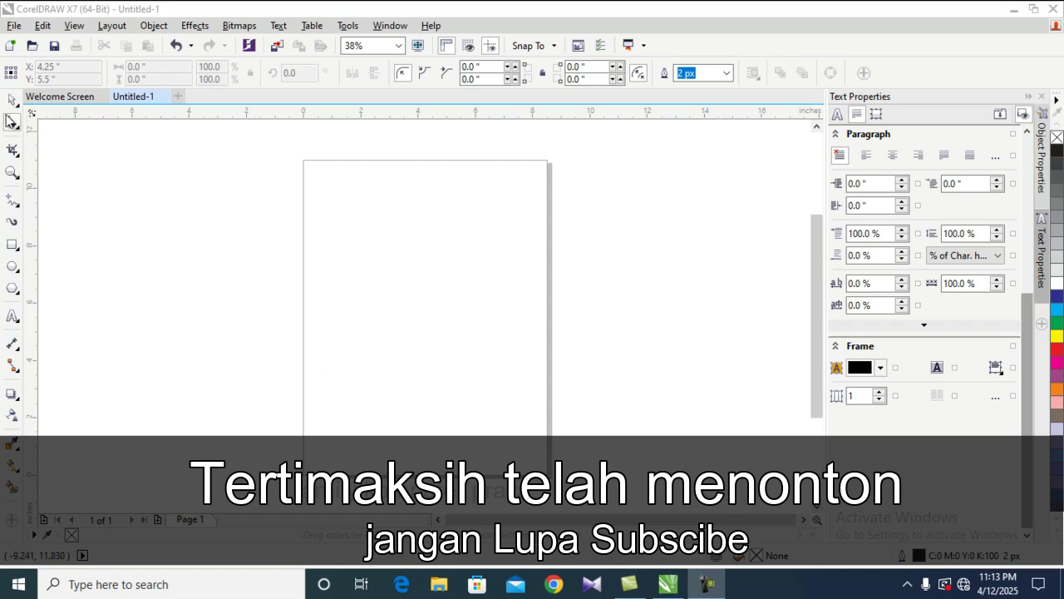
Draw a rectangle, place it in the page's upper half, and stretch it to about 3.65 by 4.17 inches
{"action": "left_click", "coordinate": [12, 243]}
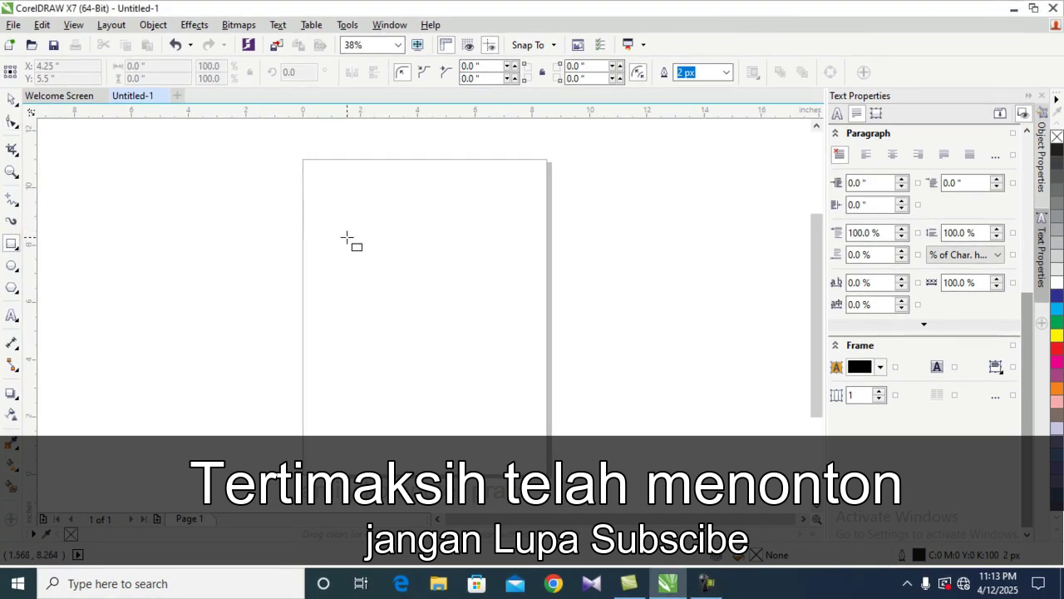
{"action": "left_click_drag", "start_coordinate": [347, 237], "coordinate": [441, 356]}
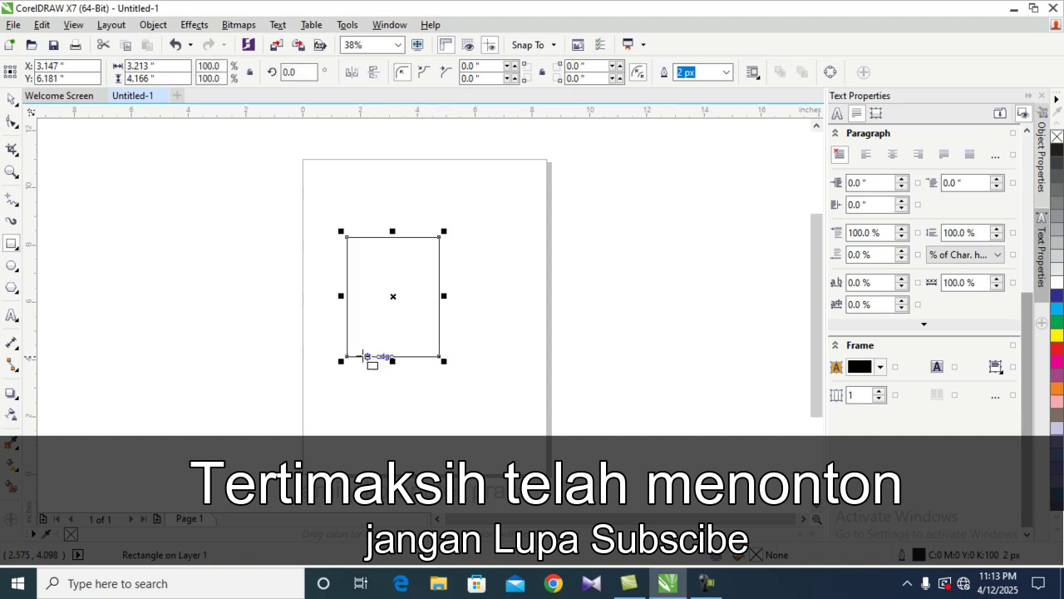
{"action": "left_click", "coordinate": [13, 100]}
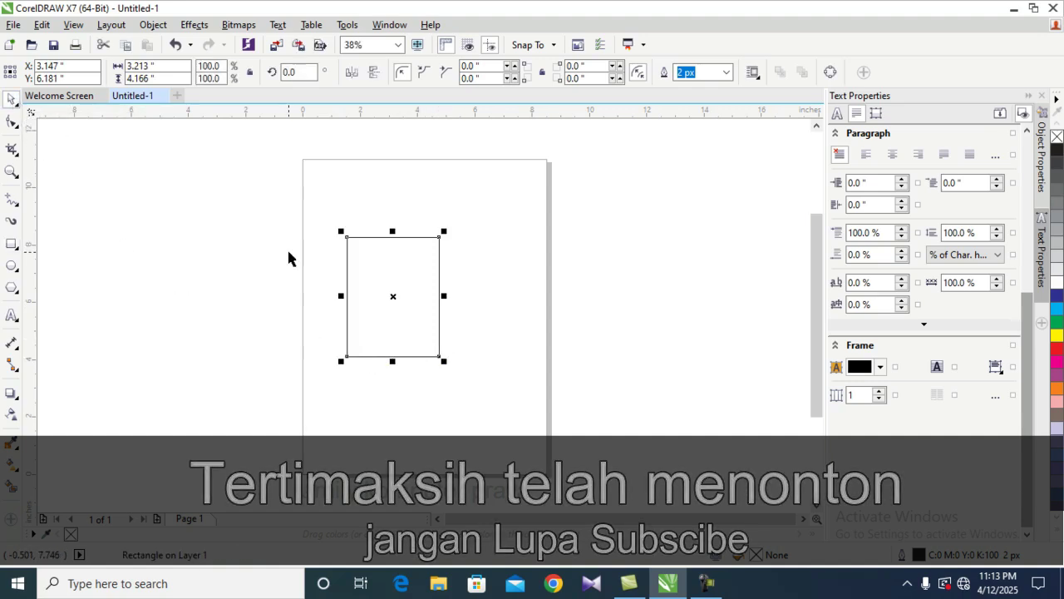
{"action": "left_click_drag", "start_coordinate": [362, 271], "coordinate": [405, 228]}
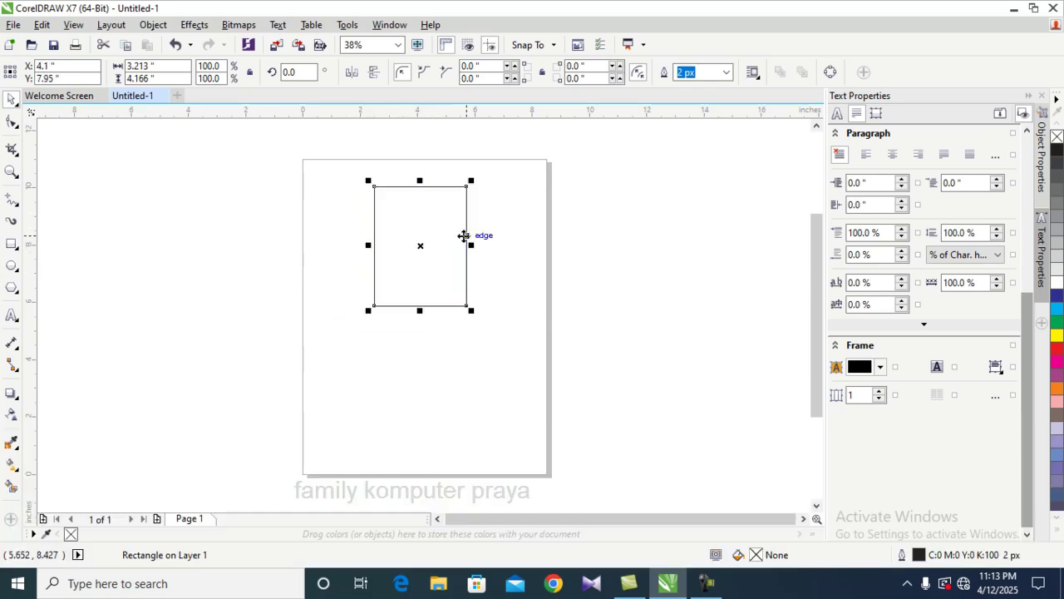
{"action": "left_click_drag", "start_coordinate": [470, 245], "coordinate": [486, 247]}
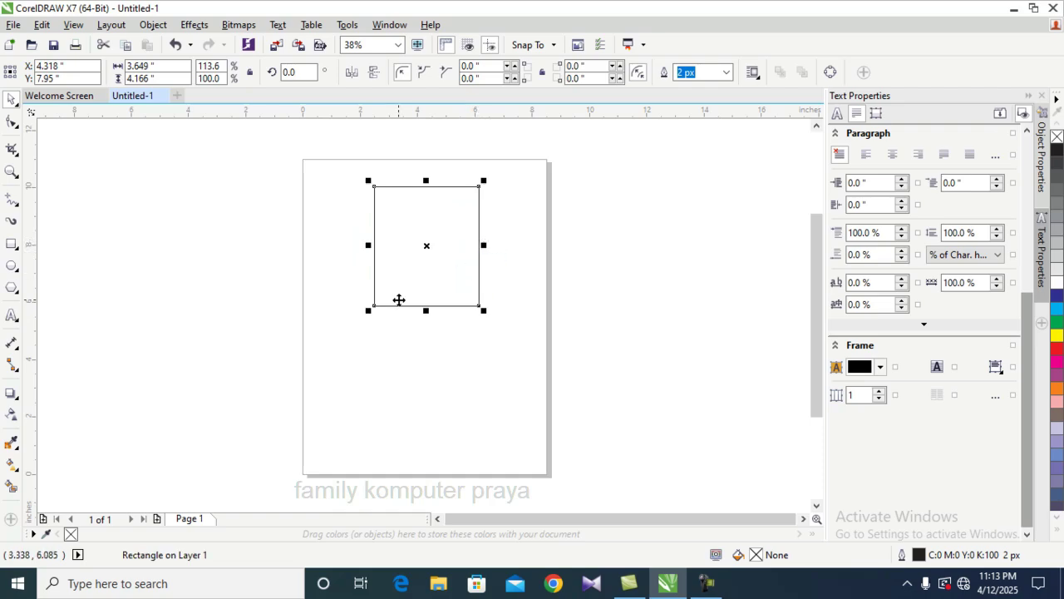
Centre the rectangle on the page
{"action": "left_click", "coordinate": [400, 343]}
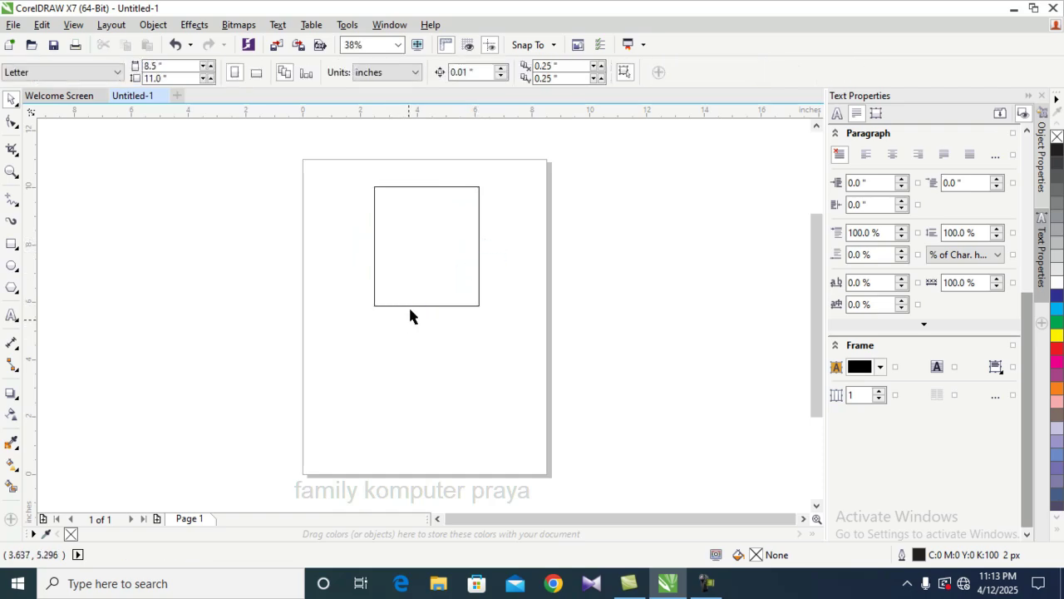
{"action": "left_click", "coordinate": [409, 306]}
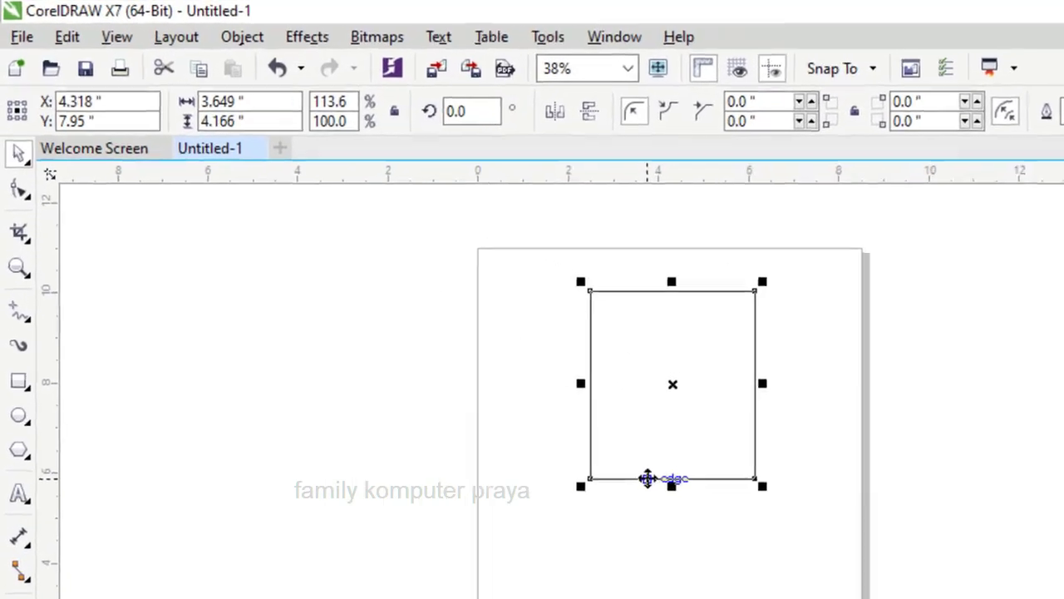
{"action": "key", "text": "p"}
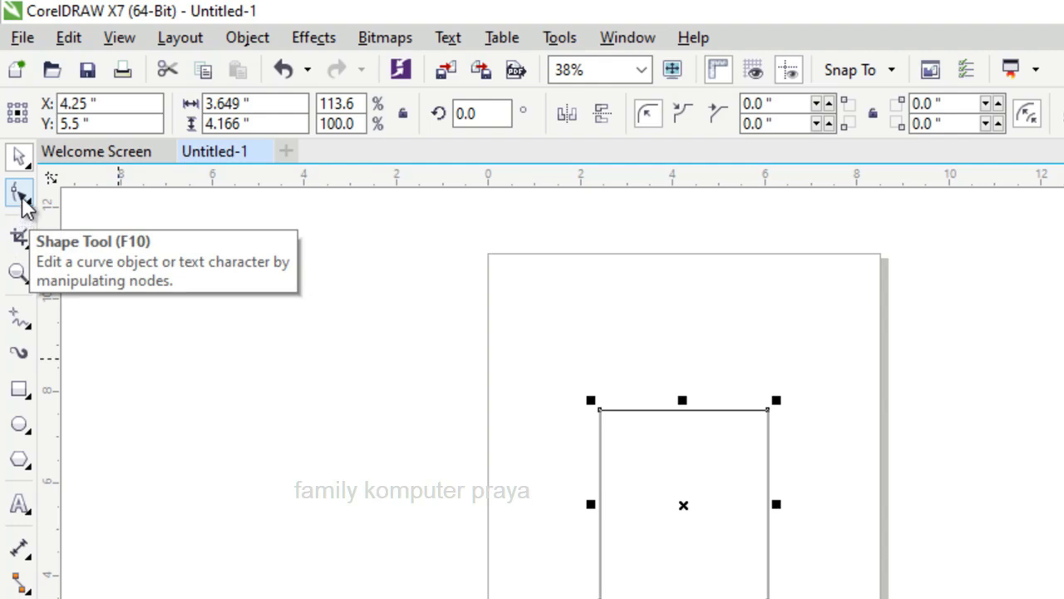
Round all four corners of the rectangle to a radius of about 0.776 inch with the Shape tool
{"action": "left_click_drag", "start_coordinate": [30, 203], "coordinate": [94, 202]}
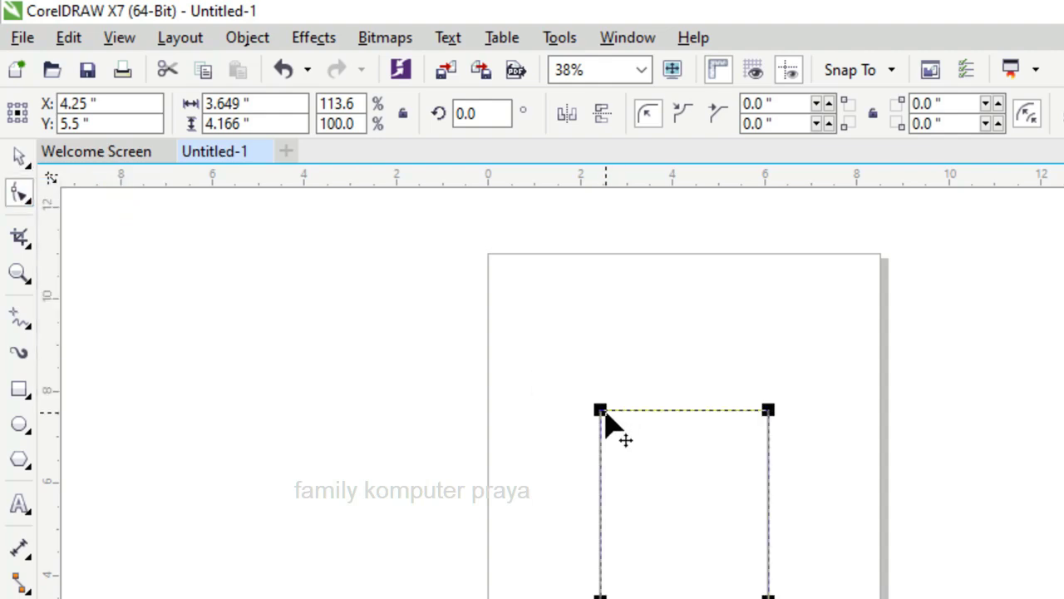
{"action": "left_click_drag", "start_coordinate": [602, 413], "coordinate": [636, 417]}
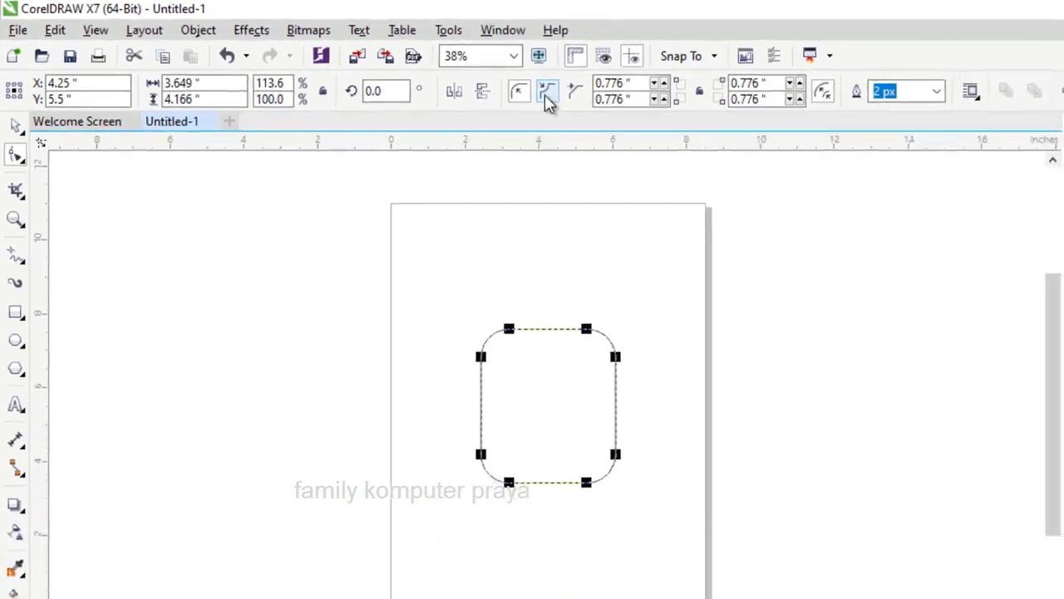
Try the scalloped and chamfered corner styles on the rectangle, and return to round corners
{"action": "left_click", "coordinate": [545, 93]}
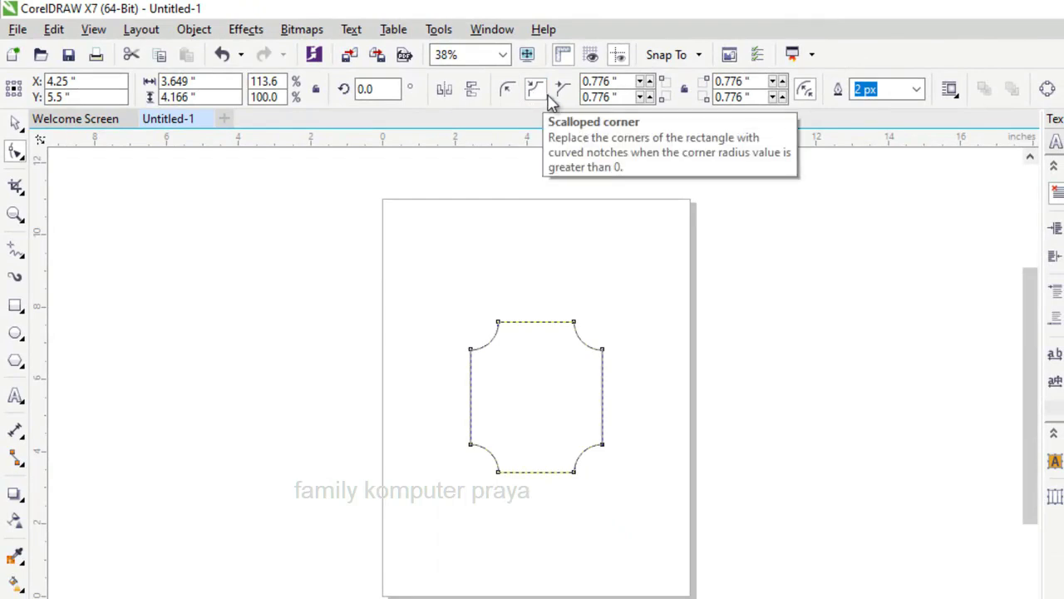
{"action": "left_click", "coordinate": [563, 99]}
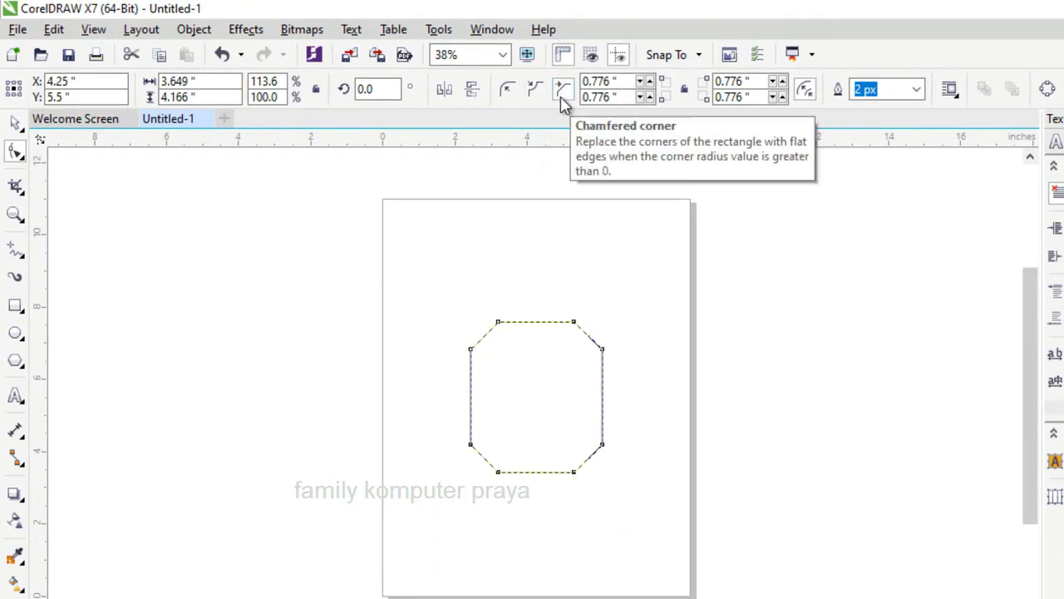
{"action": "left_click", "coordinate": [505, 97]}
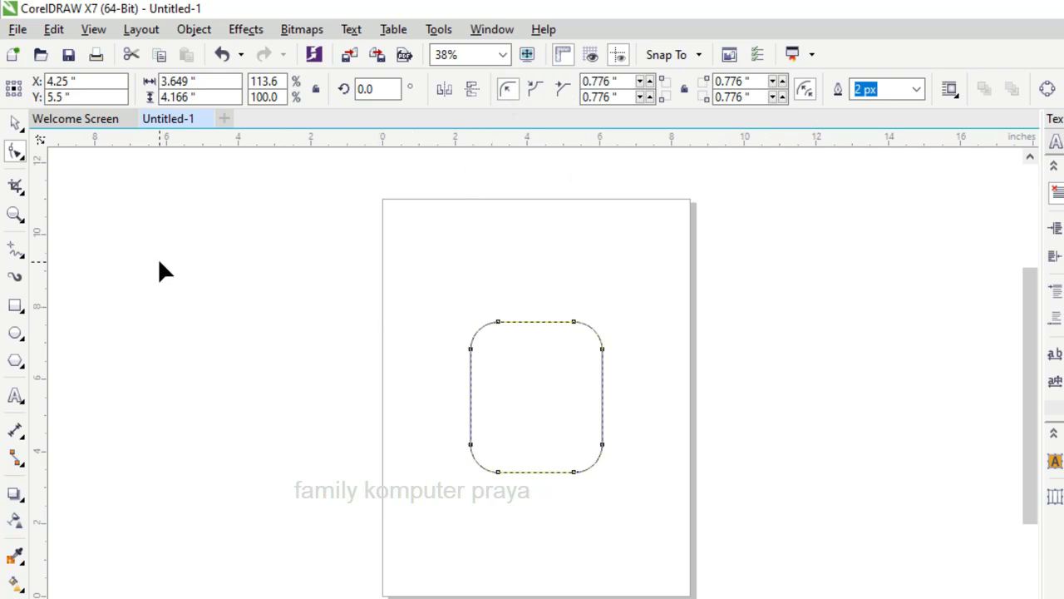
Convert the rounded rectangle to curves and keep it selected
{"action": "left_click", "coordinate": [17, 123]}
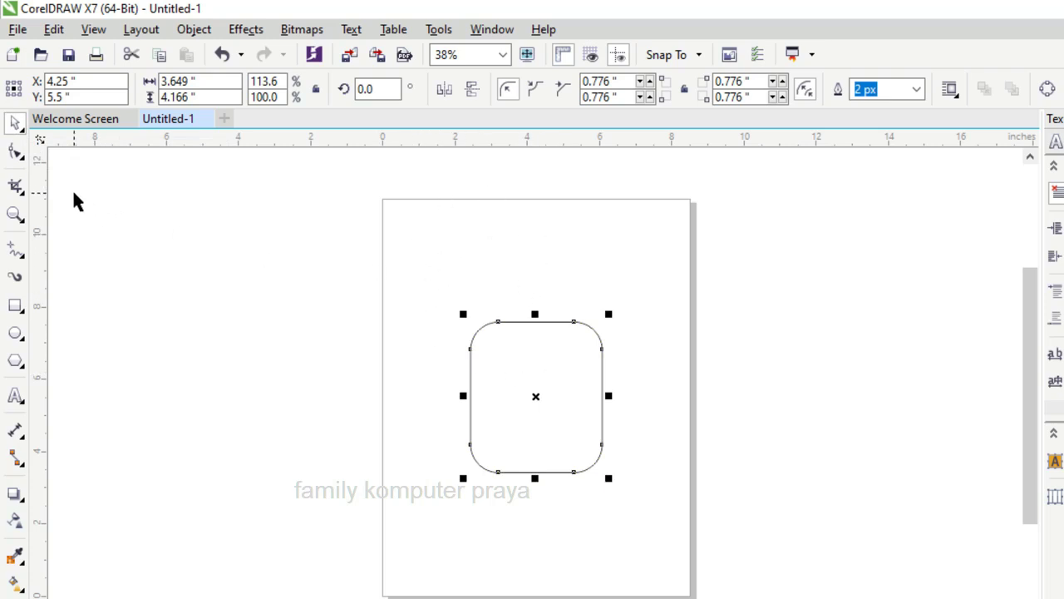
{"action": "left_click", "coordinate": [505, 281]}
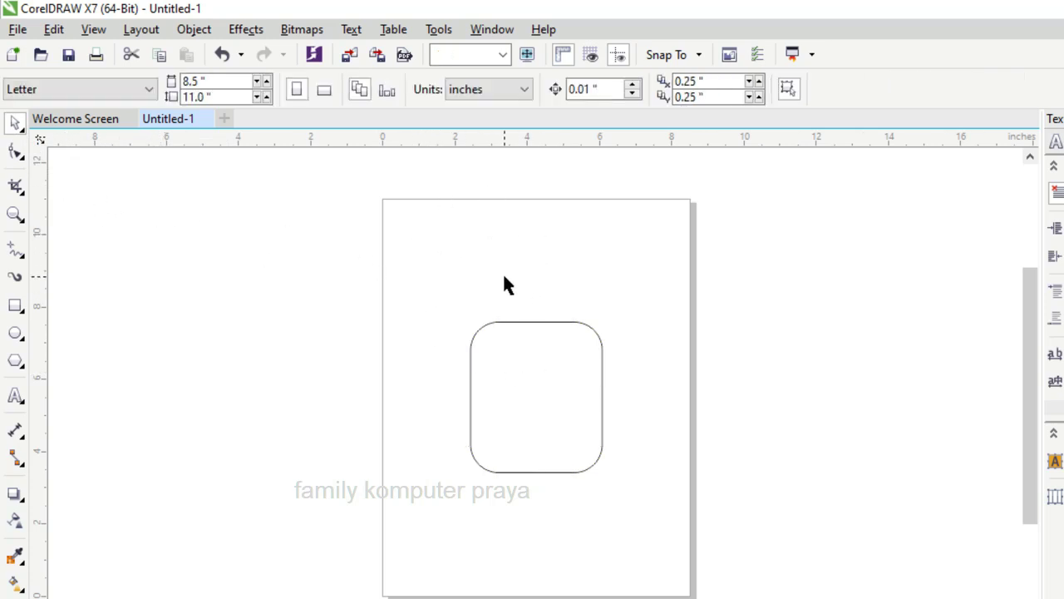
{"action": "right_click", "coordinate": [517, 360]}
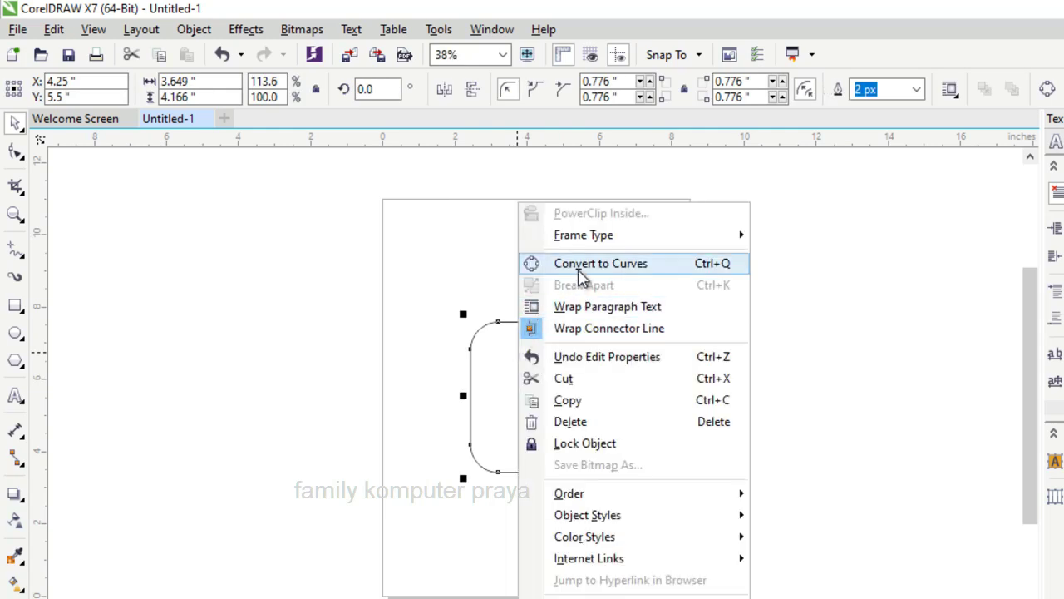
{"action": "left_click", "coordinate": [579, 264]}
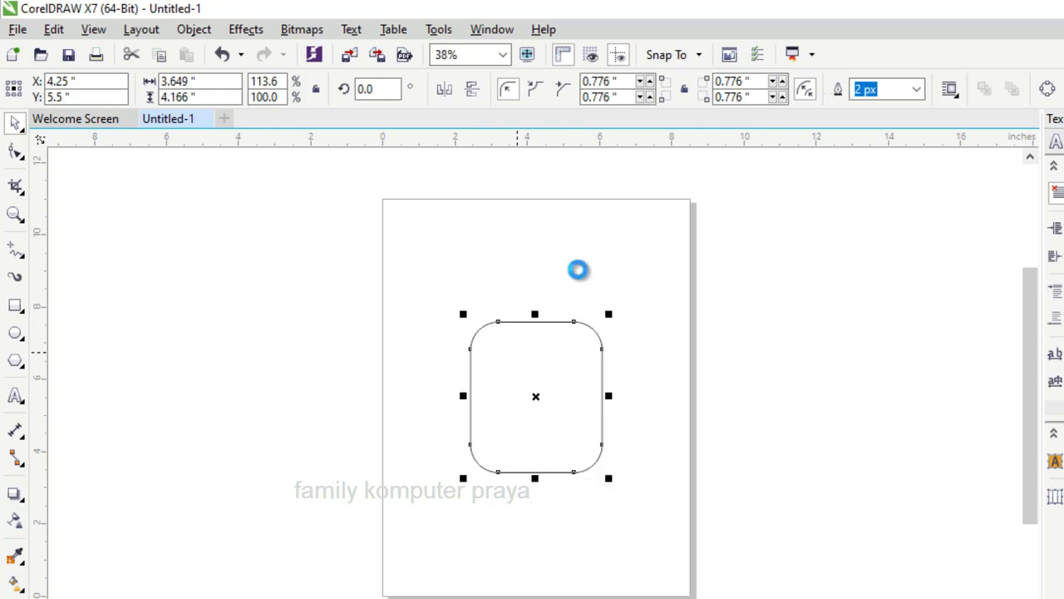
{"action": "left_click", "coordinate": [462, 271]}
{"action": "left_click", "coordinate": [505, 339]}
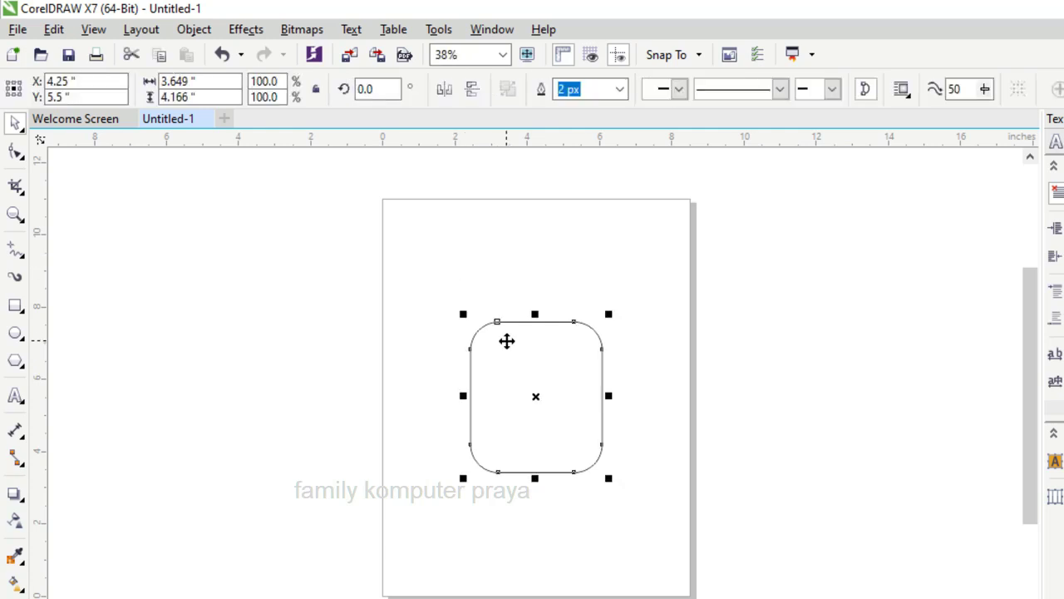
Convert the shape's left edge to a curve with the Shape tool and bend it into a wave
{"action": "left_click", "coordinate": [20, 156]}
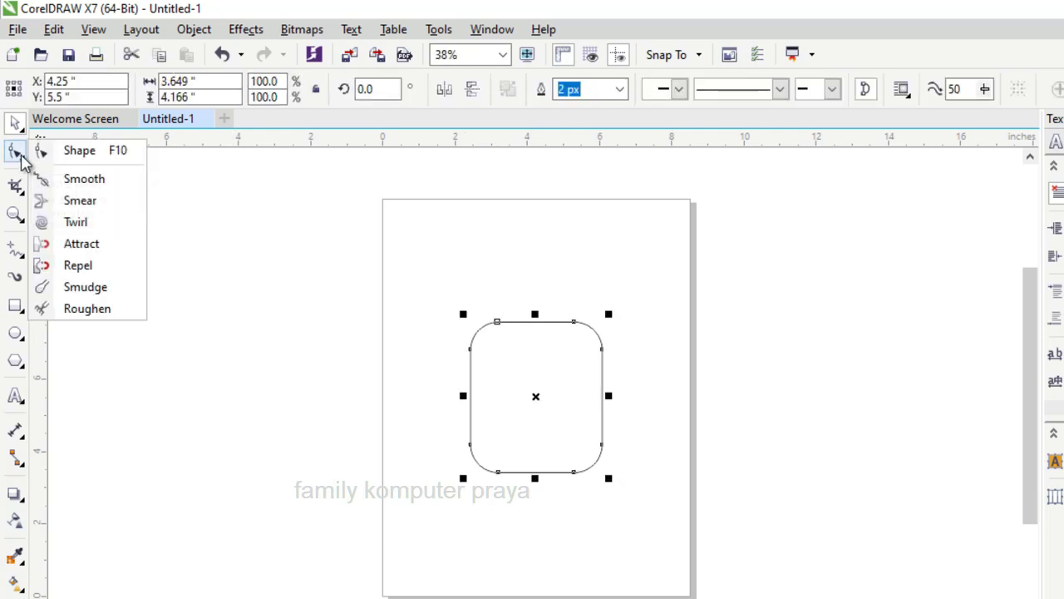
{"action": "left_click", "coordinate": [77, 154]}
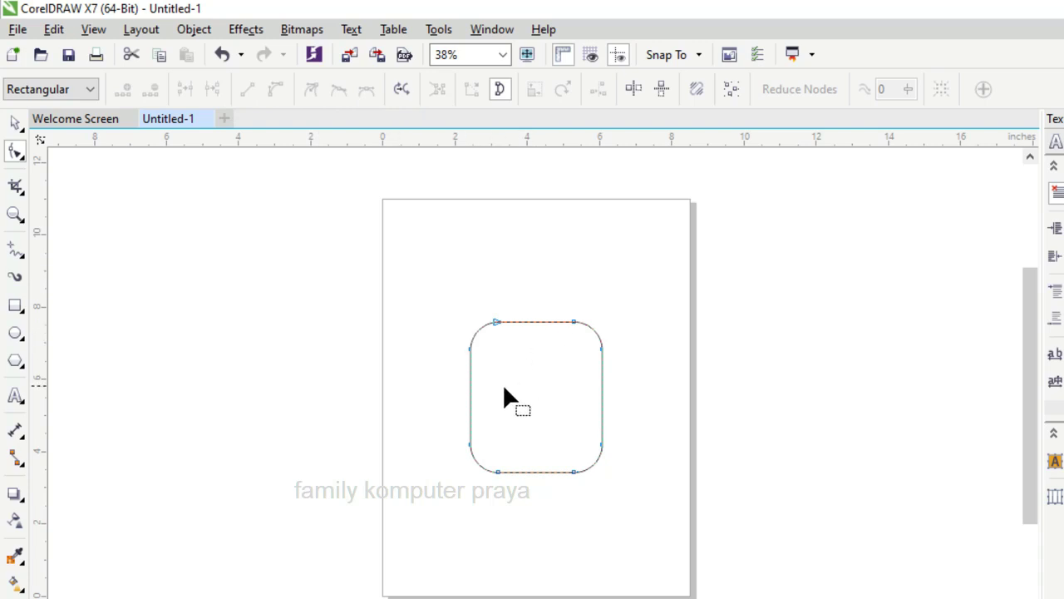
{"action": "left_click", "coordinate": [470, 396]}
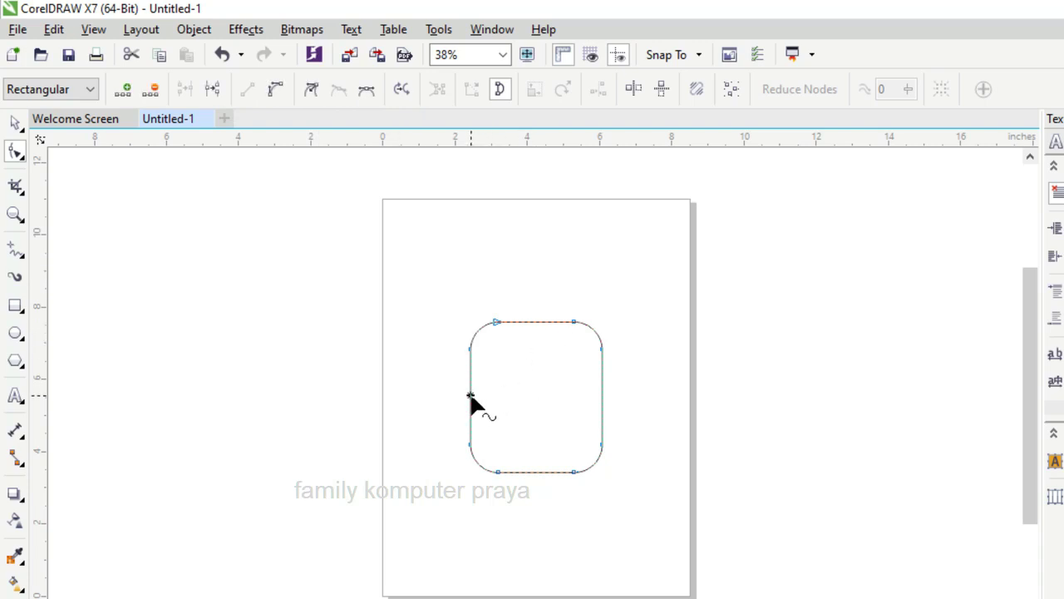
{"action": "left_click", "coordinate": [279, 89]}
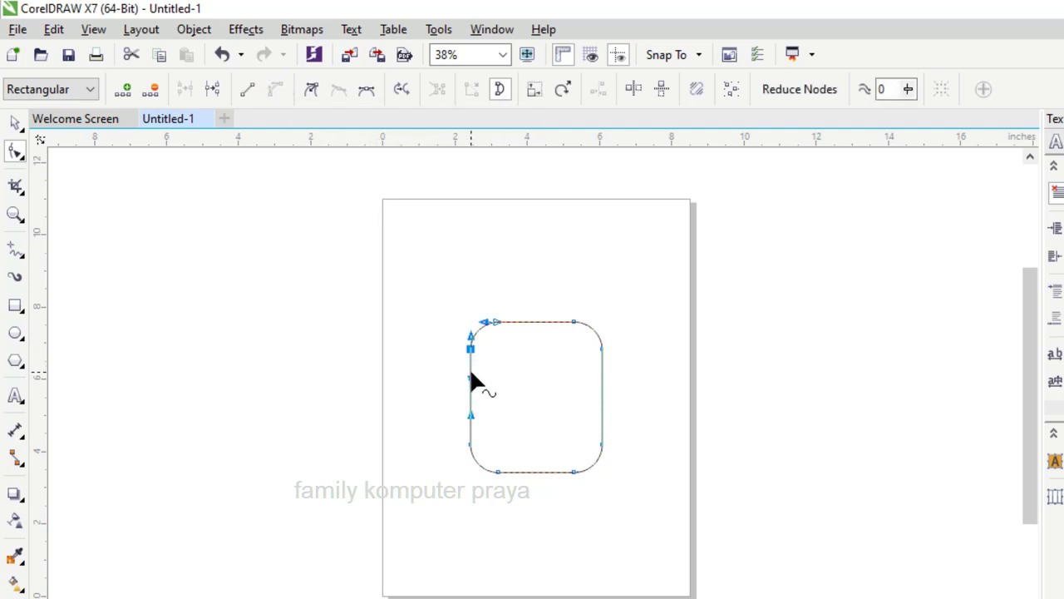
{"action": "left_click_drag", "start_coordinate": [471, 381], "coordinate": [449, 421]}
Convert the shape's right edge to a curve and adjust its bend
{"action": "left_click", "coordinate": [601, 396]}
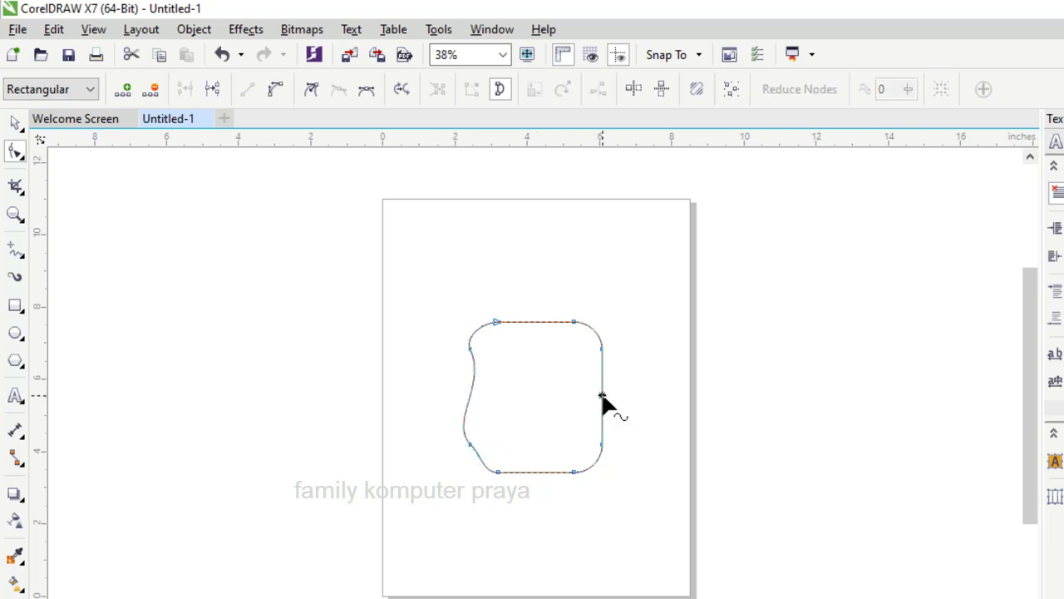
{"action": "left_click", "coordinate": [275, 94]}
{"action": "left_click", "coordinate": [575, 324]}
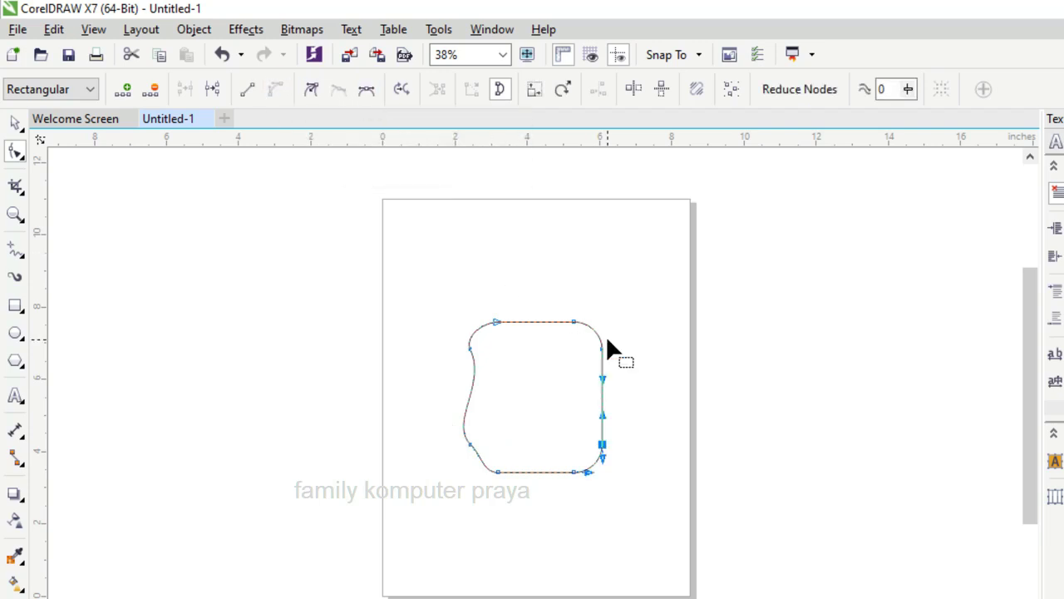
{"action": "left_click_drag", "start_coordinate": [602, 384], "coordinate": [571, 424]}
Make the shape's lower-right node symmetrical and pull its handle outward to give the right side a wave
{"action": "left_click", "coordinate": [600, 396]}
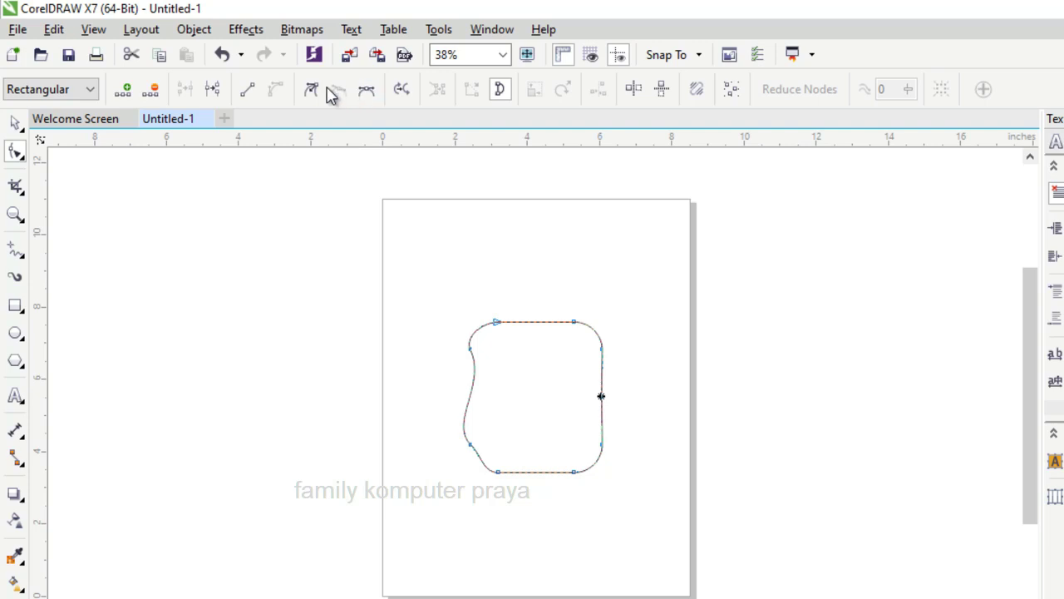
{"action": "left_click", "coordinate": [366, 92]}
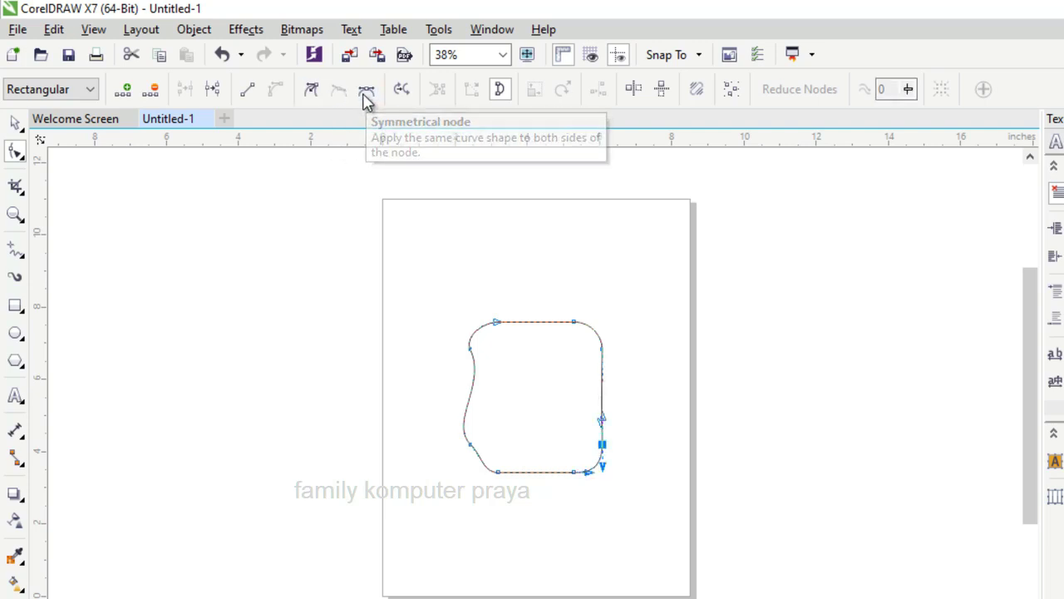
{"action": "left_click_drag", "start_coordinate": [603, 466], "coordinate": [630, 477]}
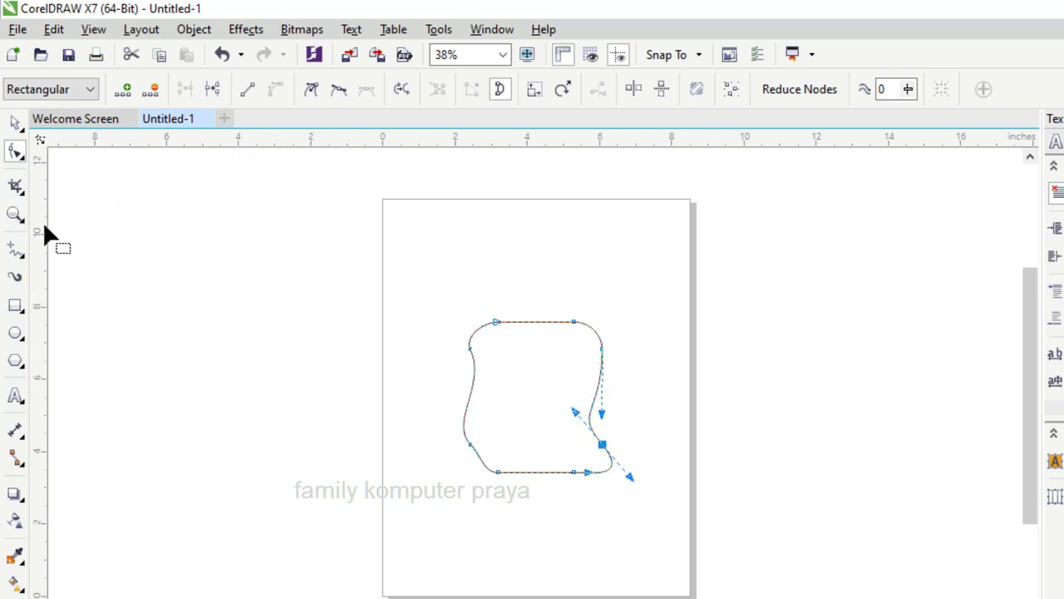
{"action": "left_click", "coordinate": [210, 332]}
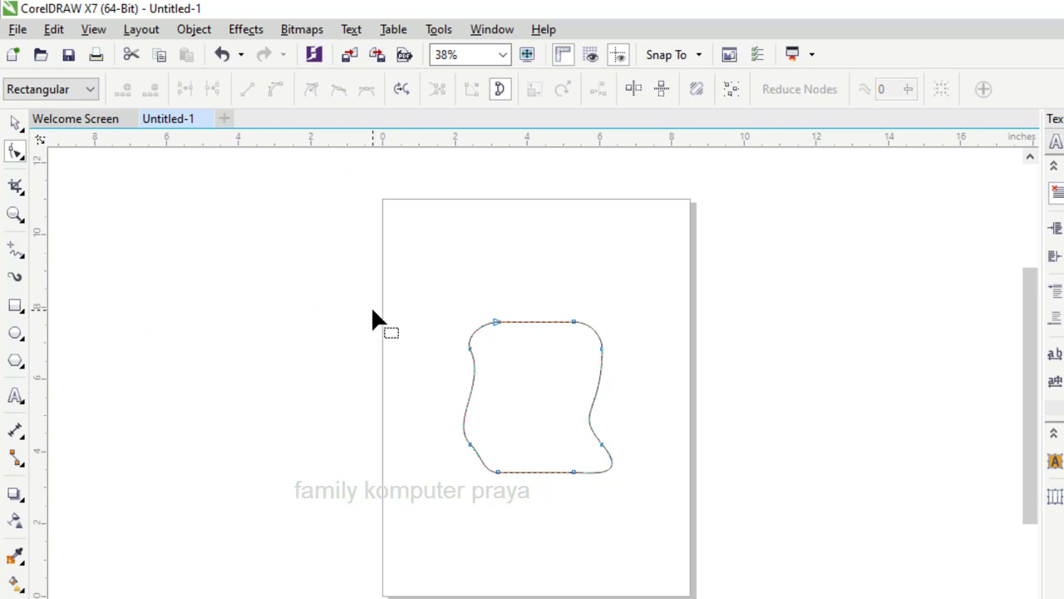
{"action": "left_click", "coordinate": [22, 163]}
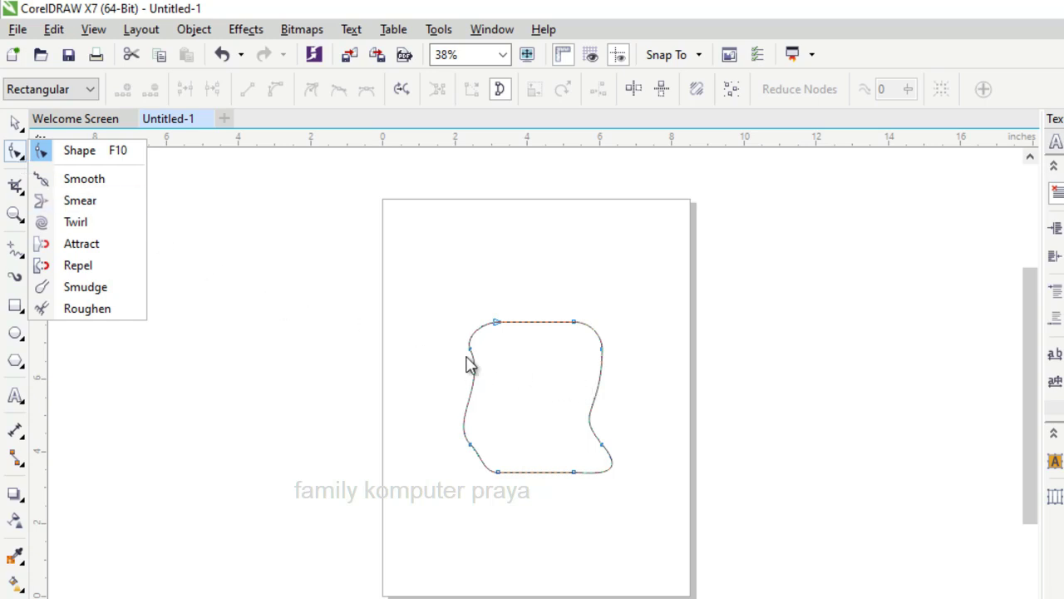
{"action": "left_click", "coordinate": [426, 326]}
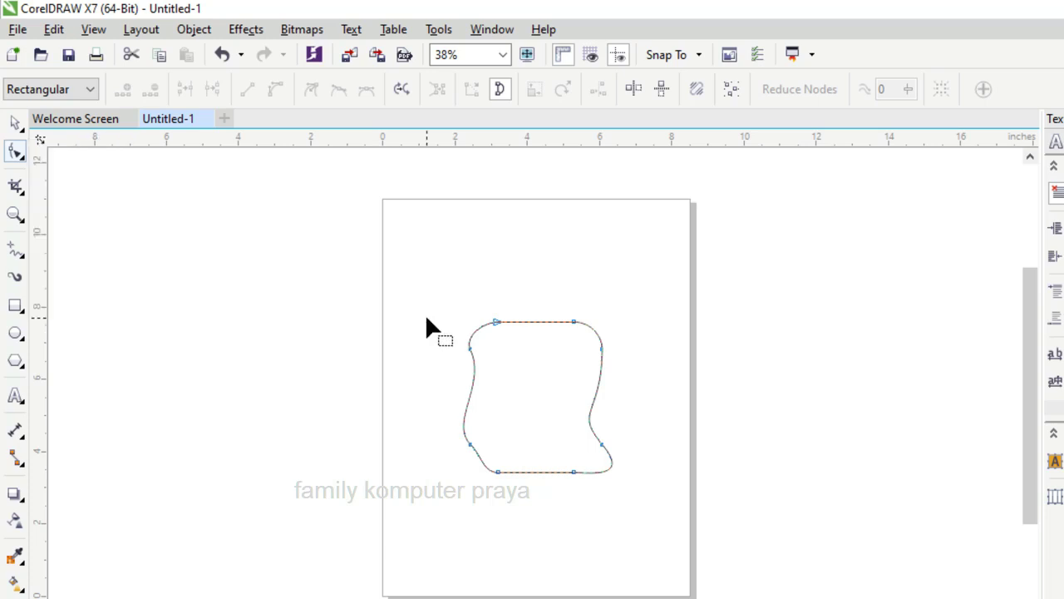
Draw a second rectangle about 4.8 by 3.7 inches overlapping the upper part of the wavy shape
{"action": "left_click", "coordinate": [24, 314]}
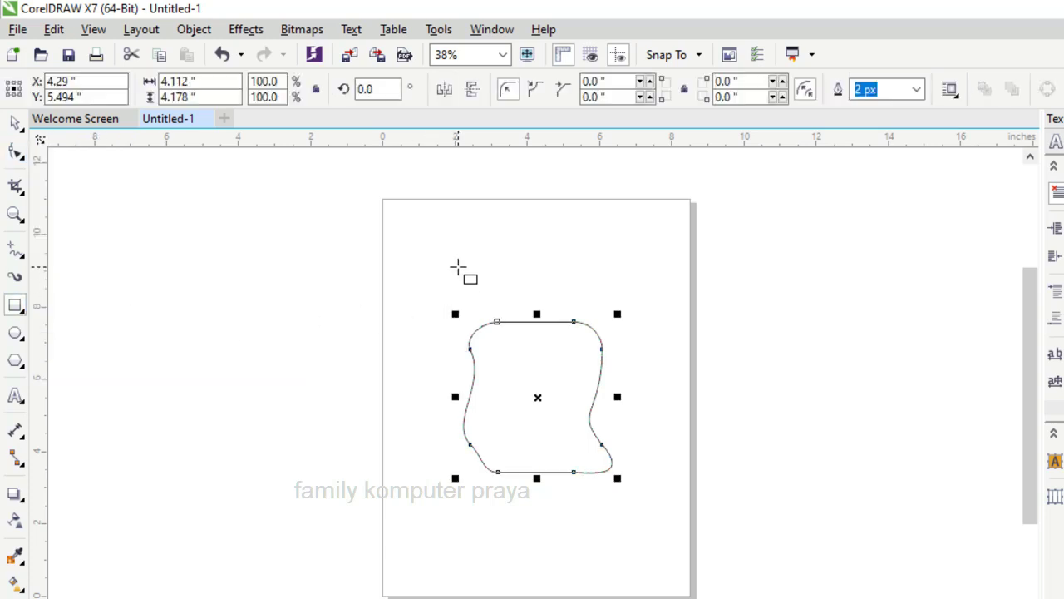
{"action": "left_click_drag", "start_coordinate": [458, 267], "coordinate": [632, 401]}
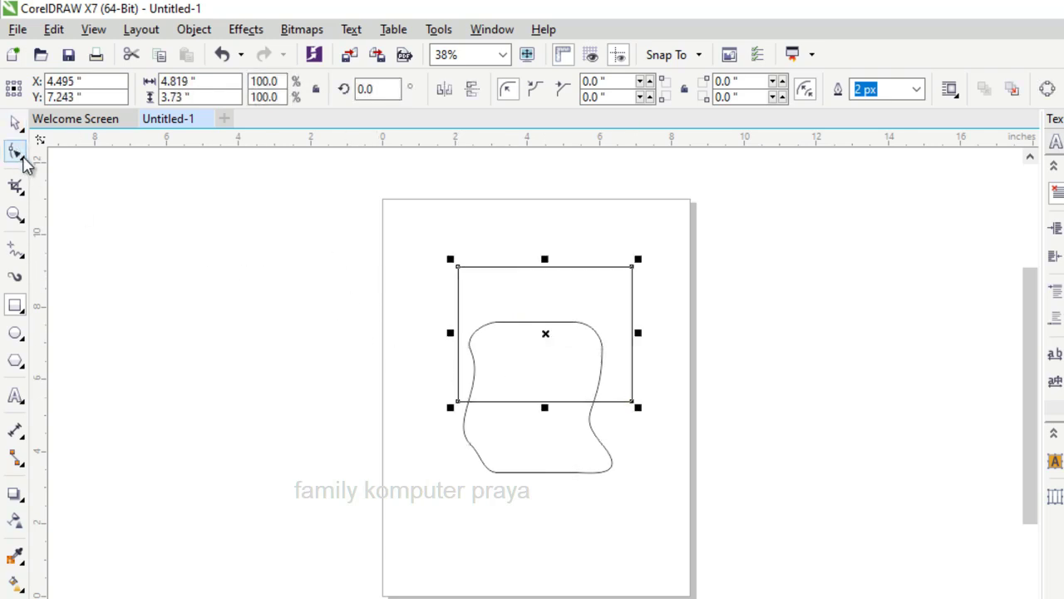
{"action": "left_click", "coordinate": [22, 156]}
{"action": "left_click", "coordinate": [24, 163]}
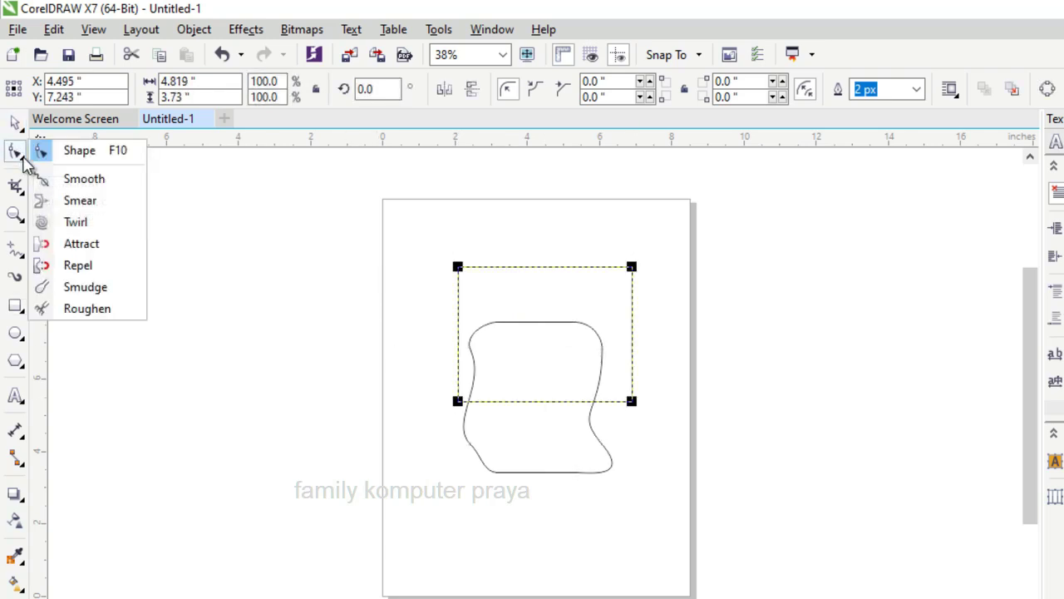
{"action": "left_click", "coordinate": [52, 178]}
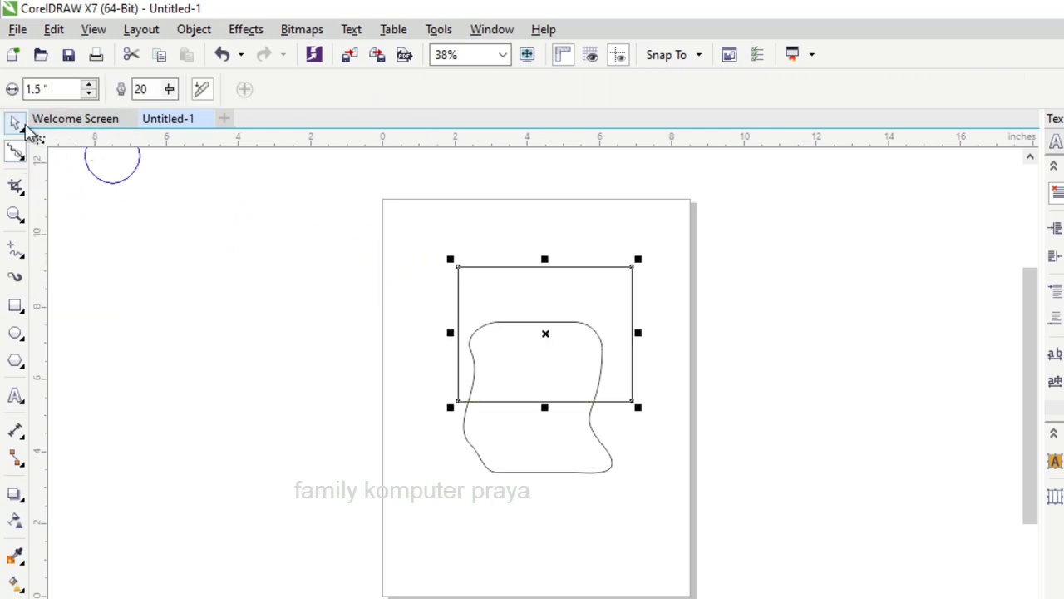
Convert the second, upper rectangle to curves
{"action": "left_click", "coordinate": [19, 124]}
{"action": "right_click", "coordinate": [491, 275]}
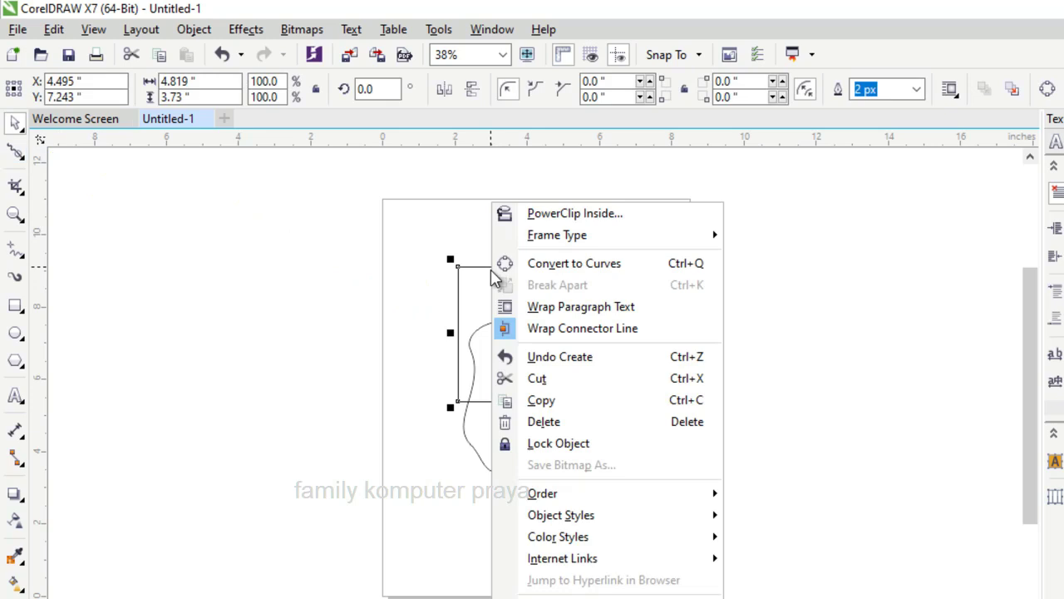
{"action": "left_click", "coordinate": [574, 264]}
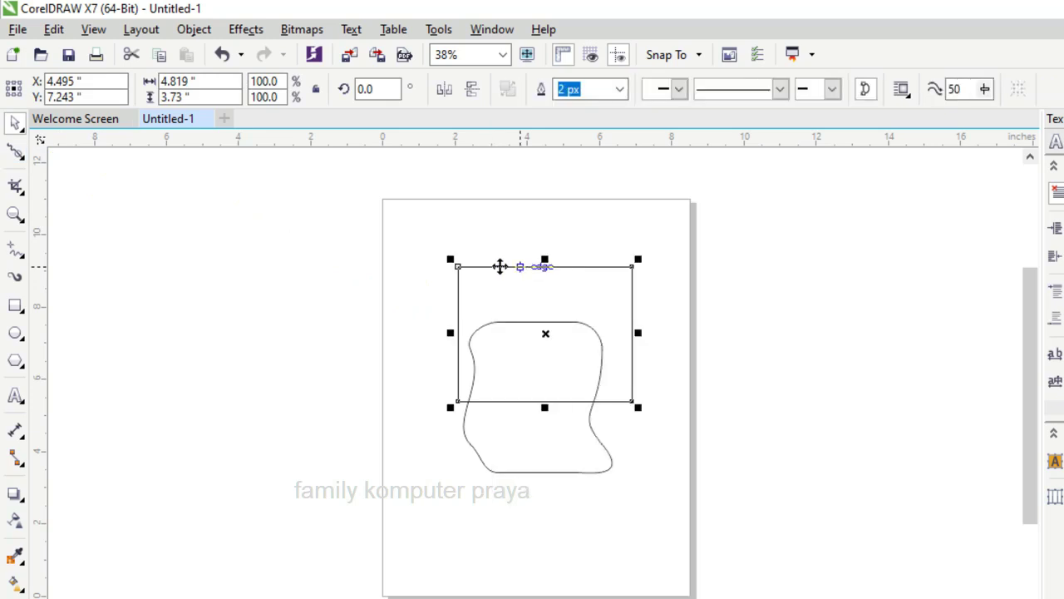
Round the converted rectangle's upper-left and upper-right corners with the Smooth tool
{"action": "left_click", "coordinate": [16, 214]}
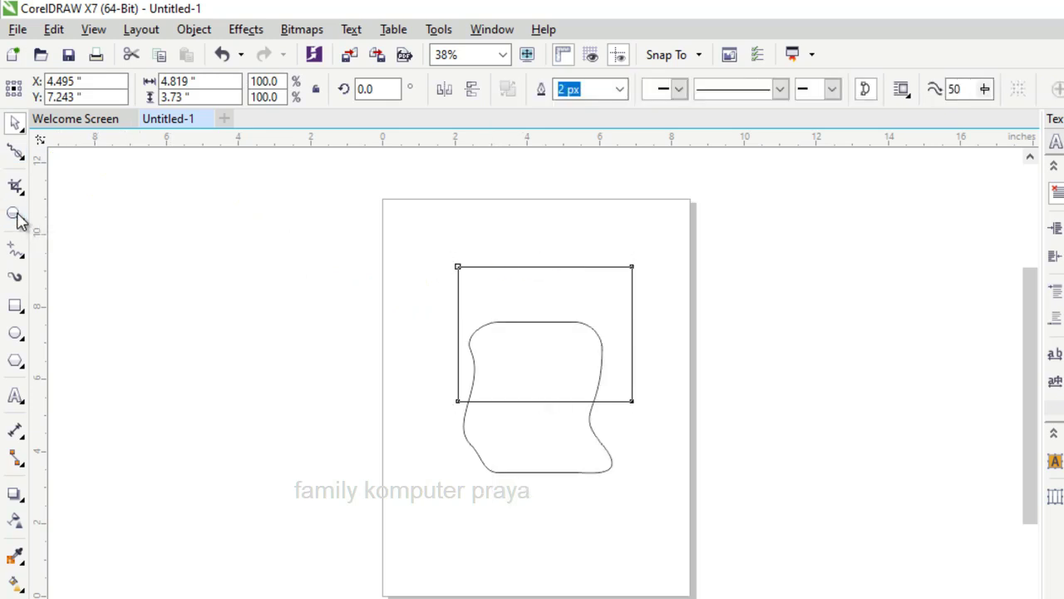
{"action": "left_click_drag", "start_coordinate": [427, 239], "coordinate": [536, 341]}
{"action": "left_click", "coordinate": [552, 347]}
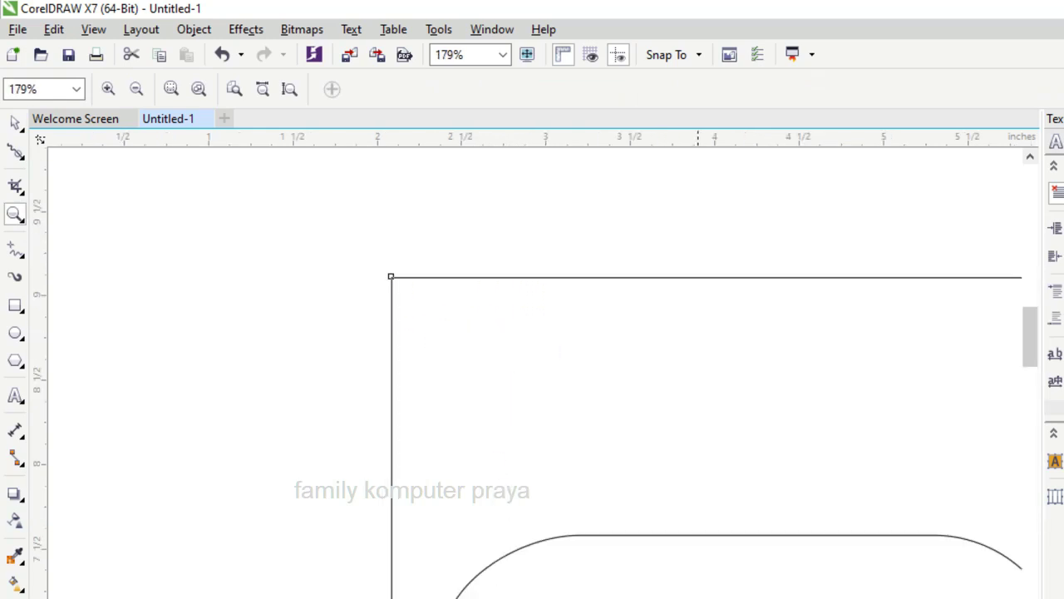
{"action": "scroll", "coordinate": [541, 374], "scroll_direction": "left", "scroll_amount": 3}
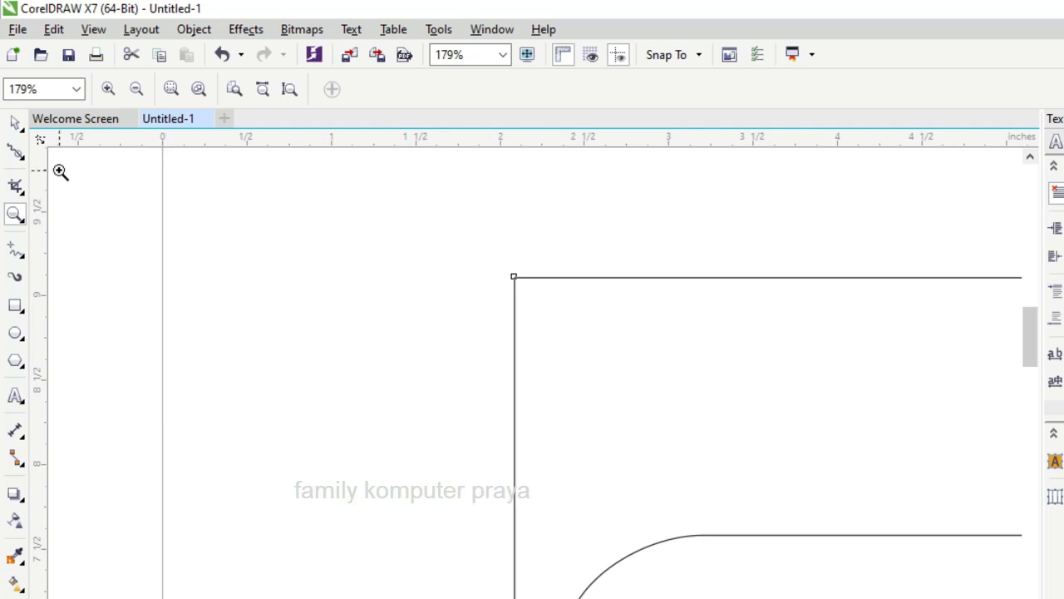
{"action": "left_click", "coordinate": [17, 152]}
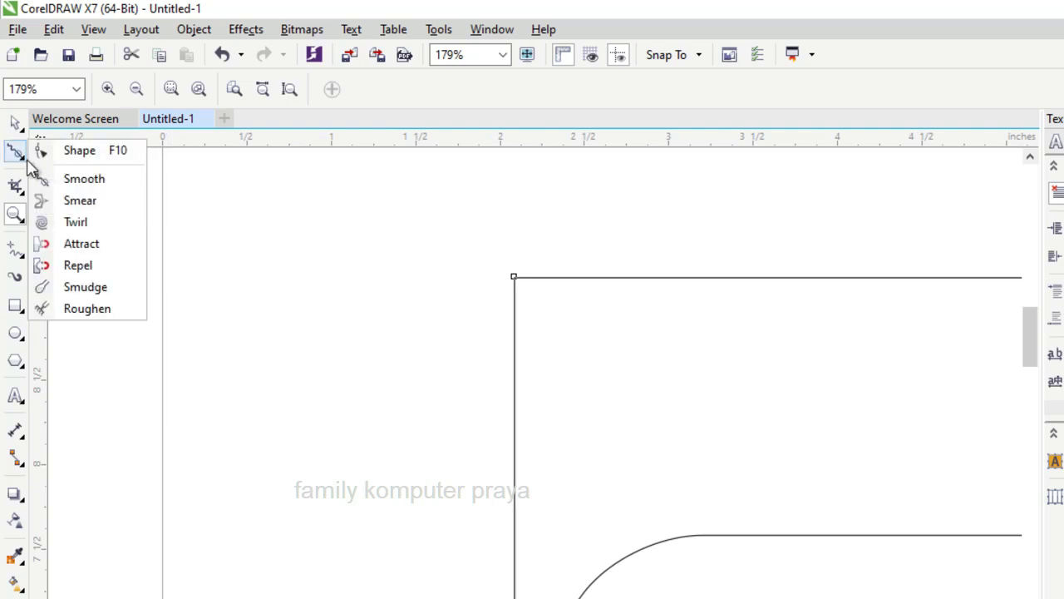
{"action": "left_click", "coordinate": [31, 178]}
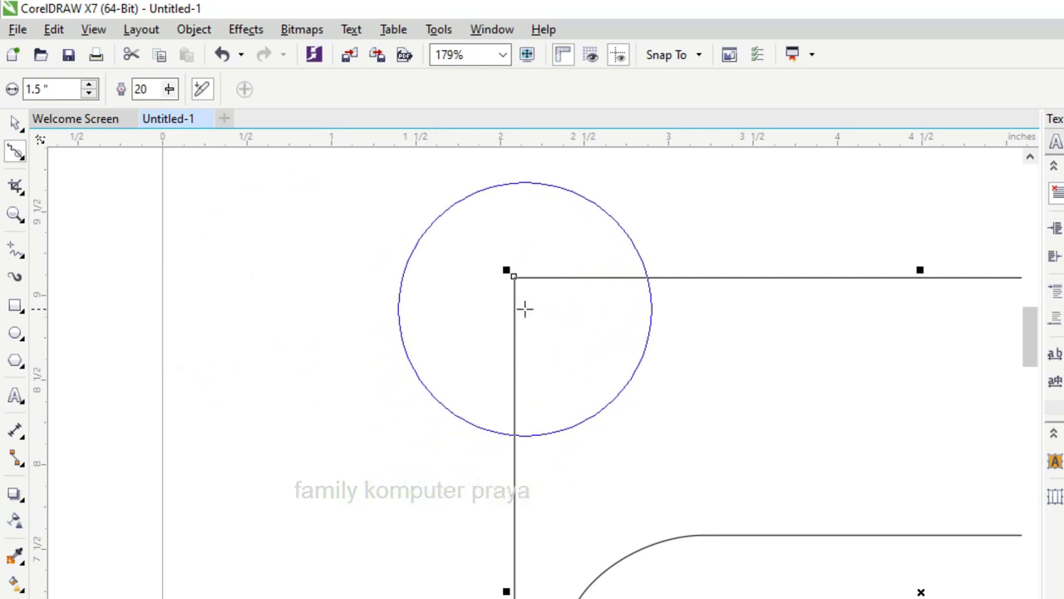
{"action": "mouse_move", "coordinate": [517, 301]}
{"action": "left_mouse_down"}
{"action": "mouse_move", "coordinate": [544, 309]}
{"action": "mouse_move", "coordinate": [562, 342]}
{"action": "left_mouse_up"}
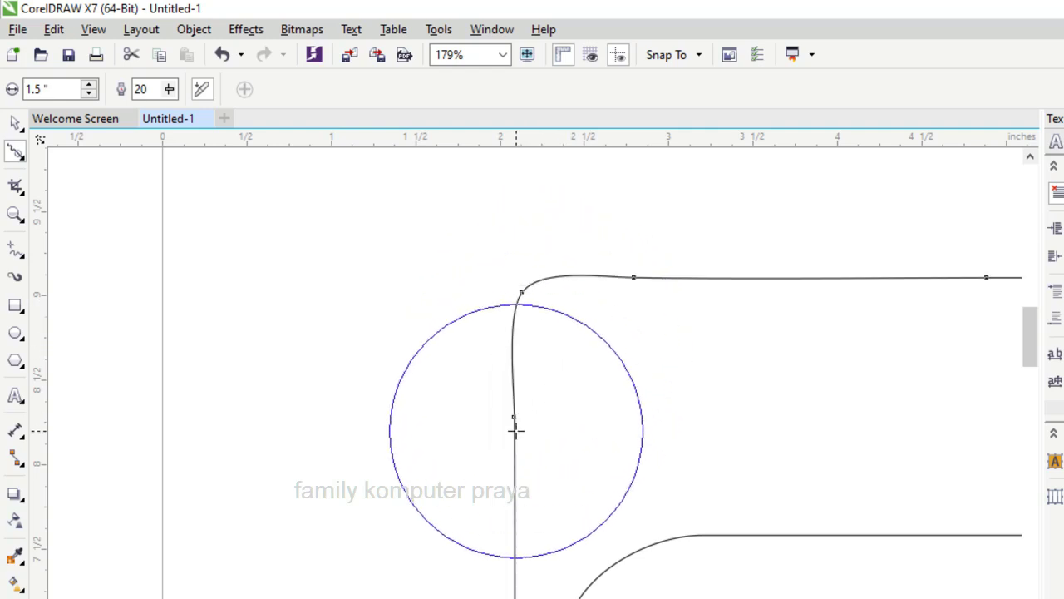
{"action": "left_click_drag", "start_coordinate": [513, 434], "coordinate": [523, 451]}
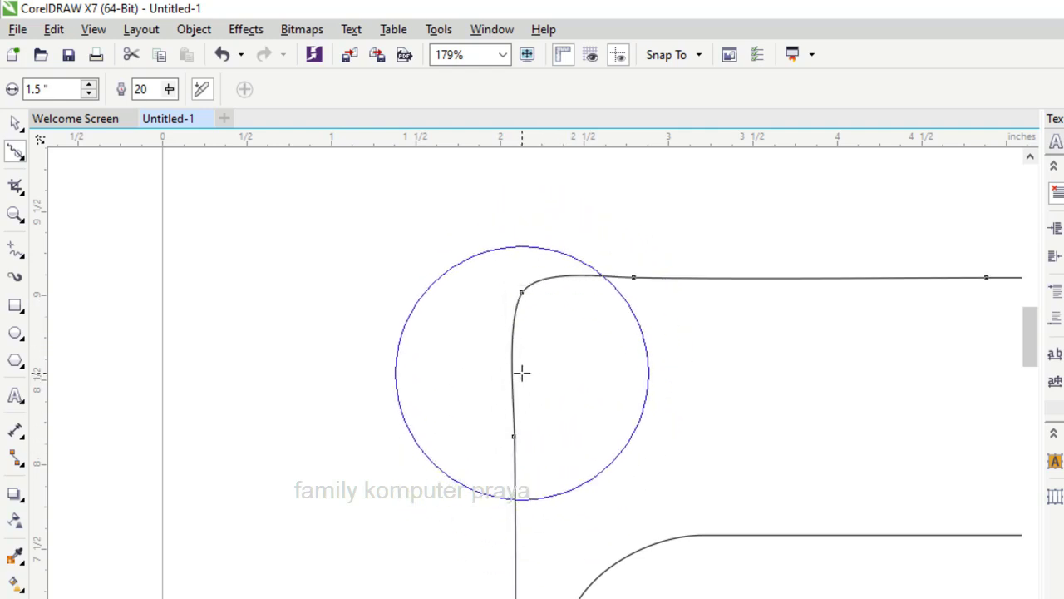
{"action": "left_click_drag", "start_coordinate": [551, 304], "coordinate": [574, 333]}
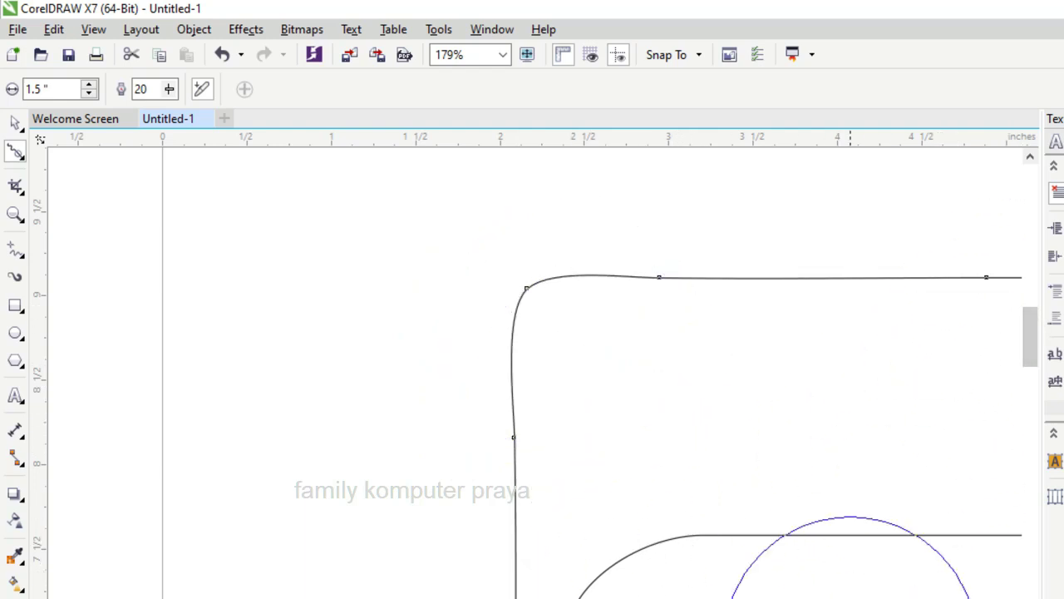
{"action": "scroll", "coordinate": [532, 366], "scroll_direction": "right", "scroll_amount": 8}
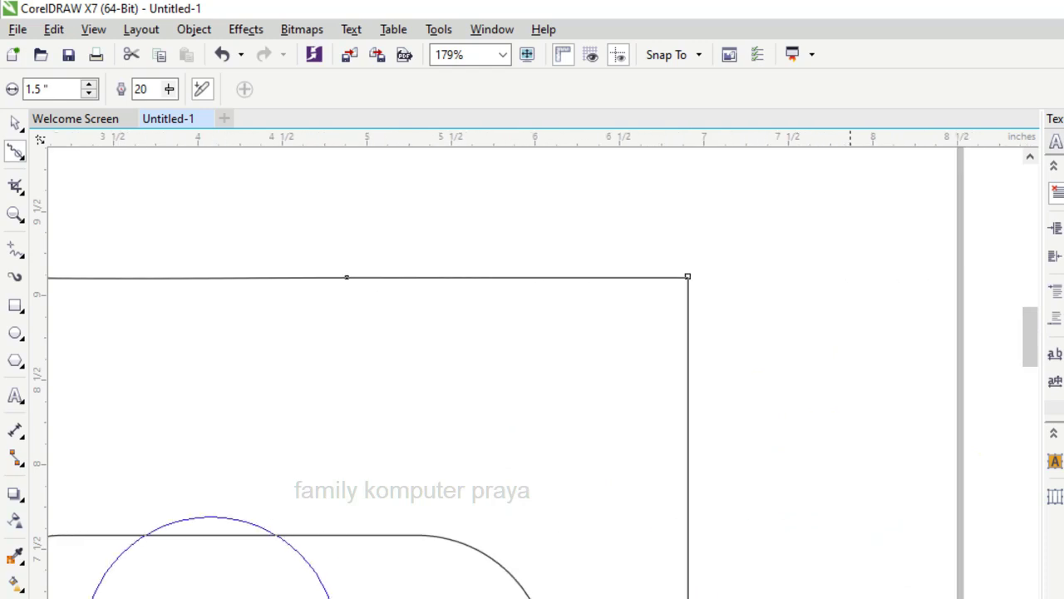
{"action": "left_click_drag", "start_coordinate": [681, 278], "coordinate": [629, 349]}
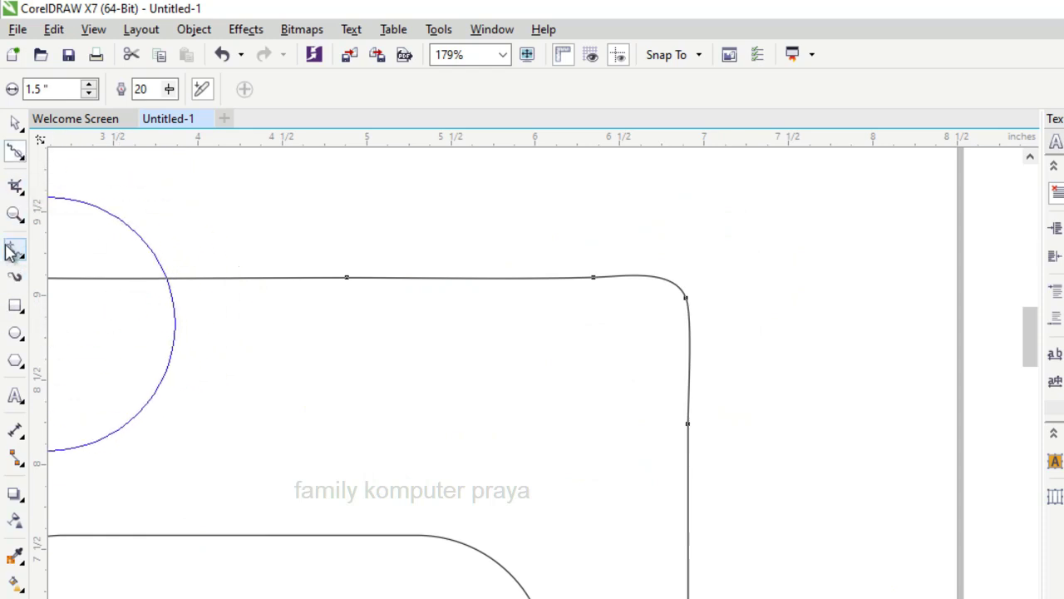
Pull one outward bulge from each of the rectangle's left, bottom and top edges with the Smear tool
{"action": "left_click", "coordinate": [14, 218]}
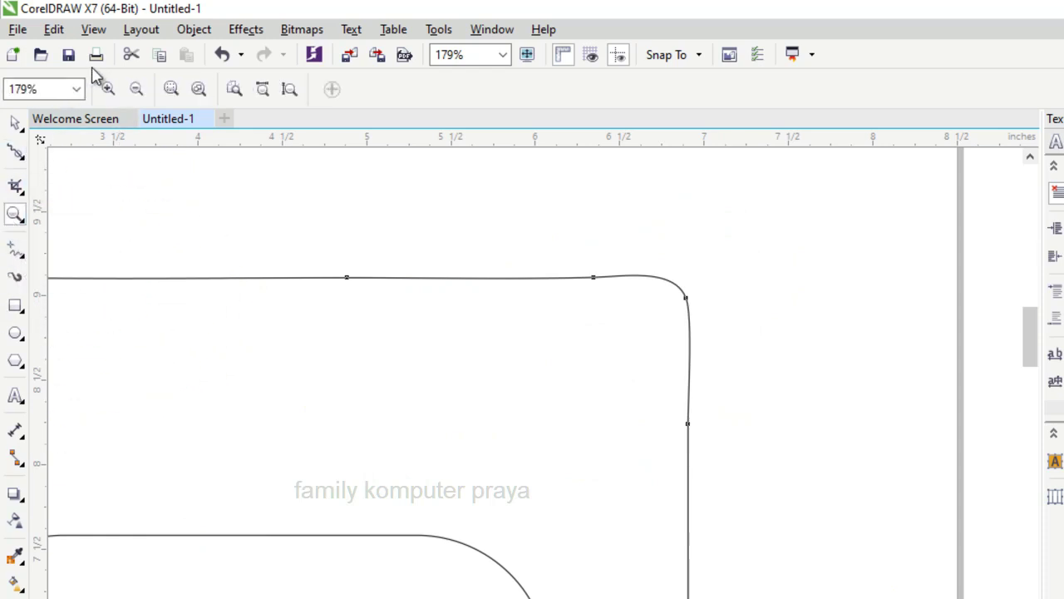
{"action": "left_click", "coordinate": [77, 89]}
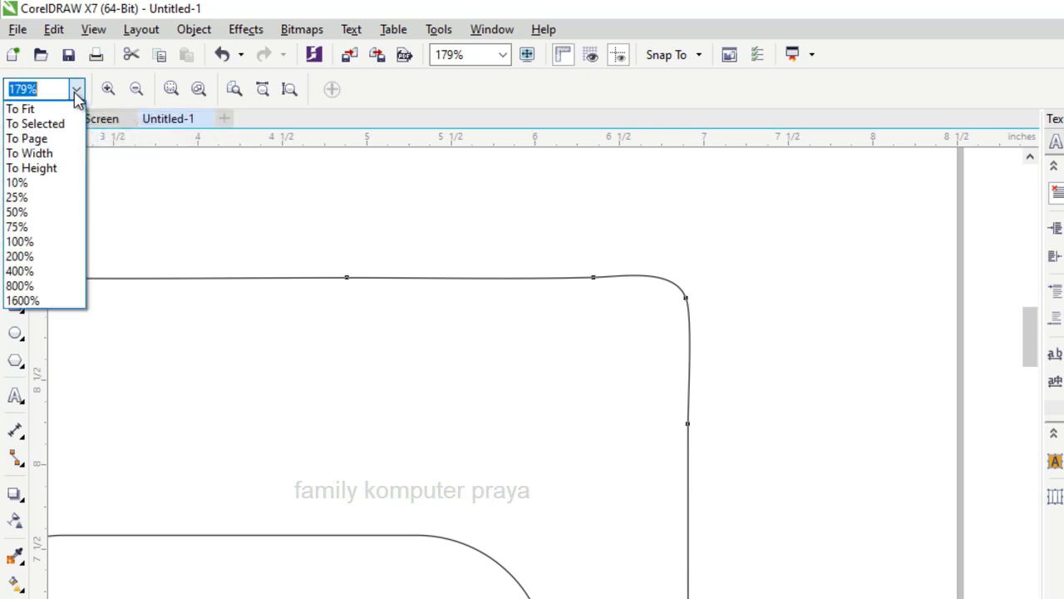
{"action": "left_click", "coordinate": [61, 138]}
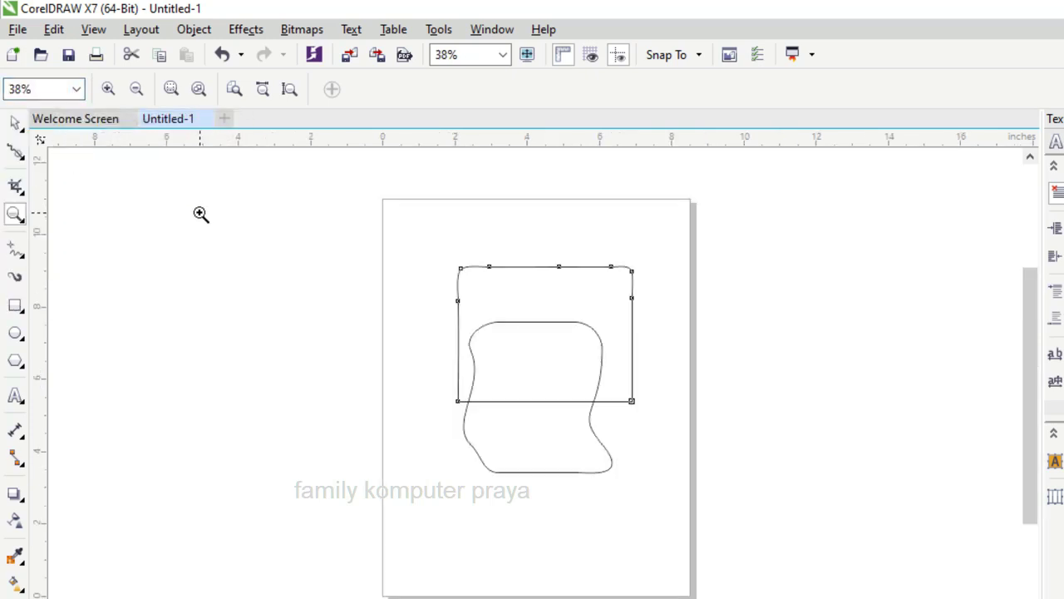
{"action": "left_click", "coordinate": [481, 280]}
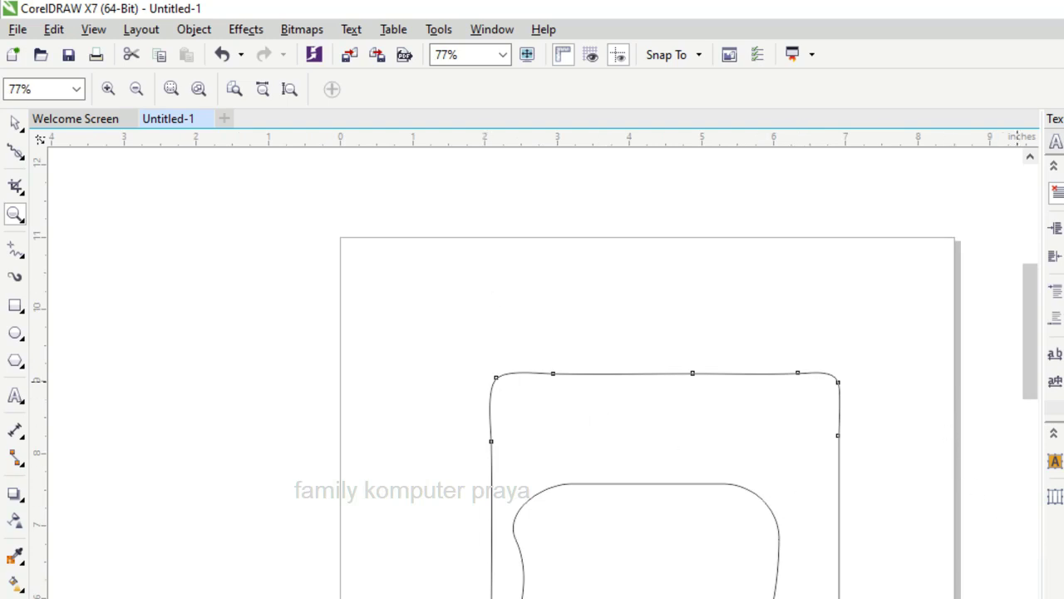
{"action": "left_click_drag", "start_coordinate": [1039, 358], "coordinate": [1040, 399]}
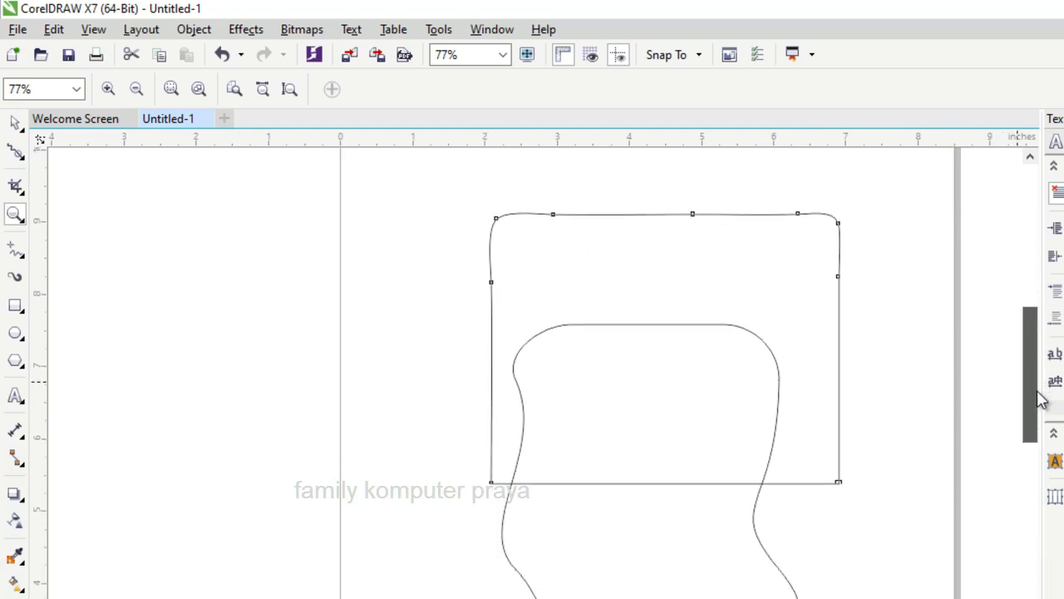
{"action": "left_click", "coordinate": [25, 158]}
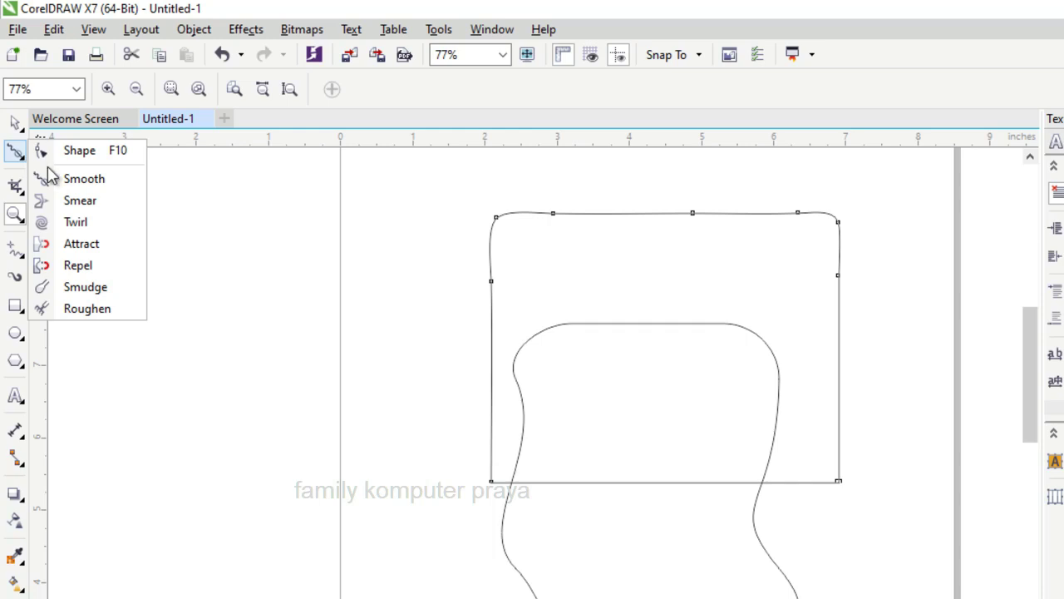
{"action": "left_click", "coordinate": [92, 207]}
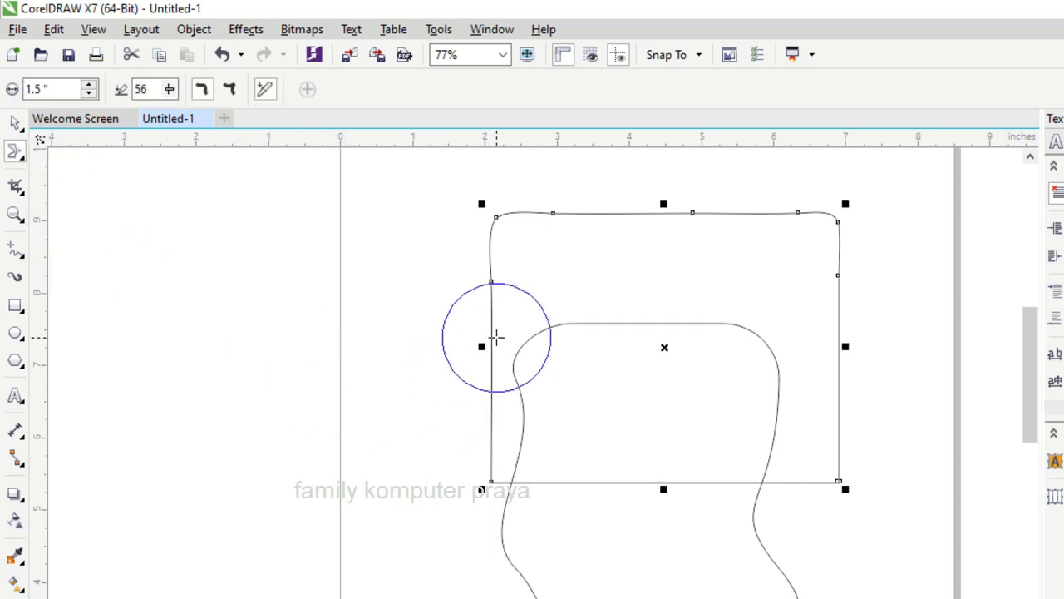
{"action": "mouse_move", "coordinate": [496, 336]}
{"action": "left_mouse_down"}
{"action": "mouse_move", "coordinate": [457, 344]}
{"action": "mouse_move", "coordinate": [455, 334]}
{"action": "left_mouse_up"}
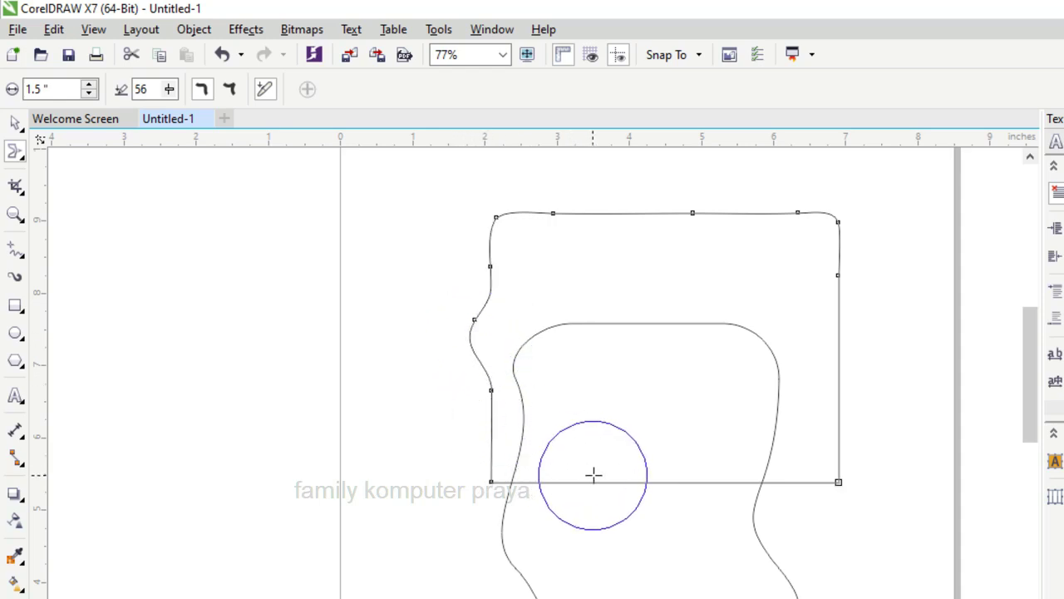
{"action": "left_click_drag", "start_coordinate": [594, 475], "coordinate": [594, 541]}
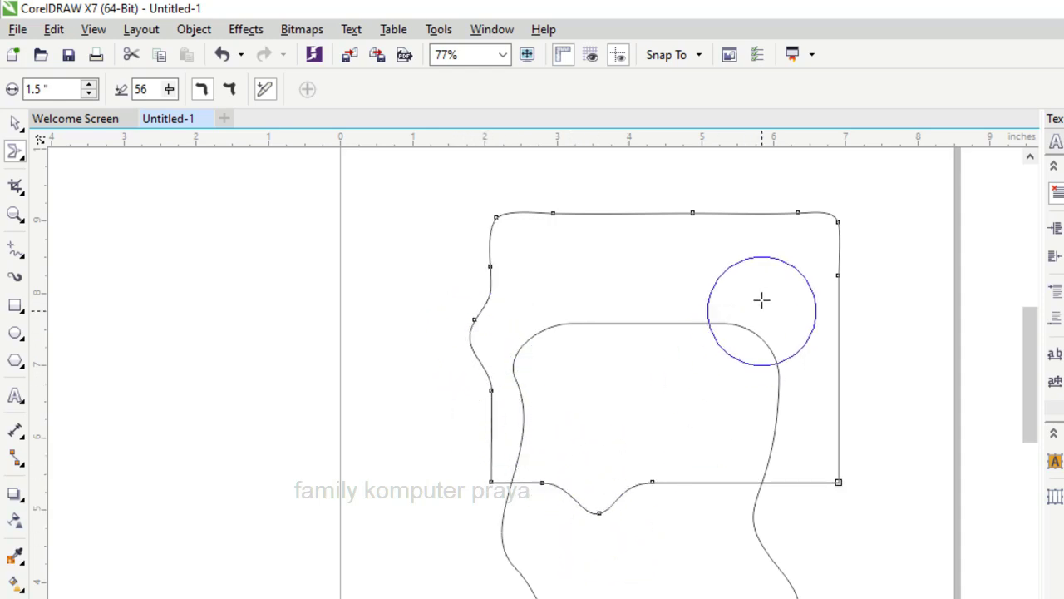
{"action": "left_click_drag", "start_coordinate": [676, 223], "coordinate": [684, 167]}
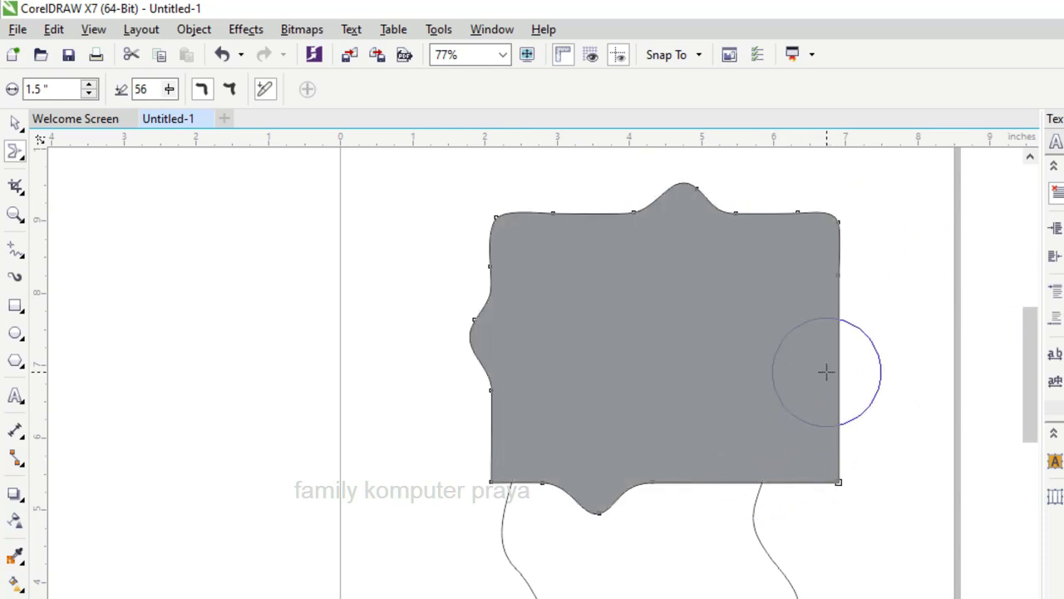
Smear the grey shape's right edge into a pointed bulge, add a second bulge to its bottom edge and pull its lower-left corner outward
{"action": "left_click_drag", "start_coordinate": [825, 372], "coordinate": [873, 370]}
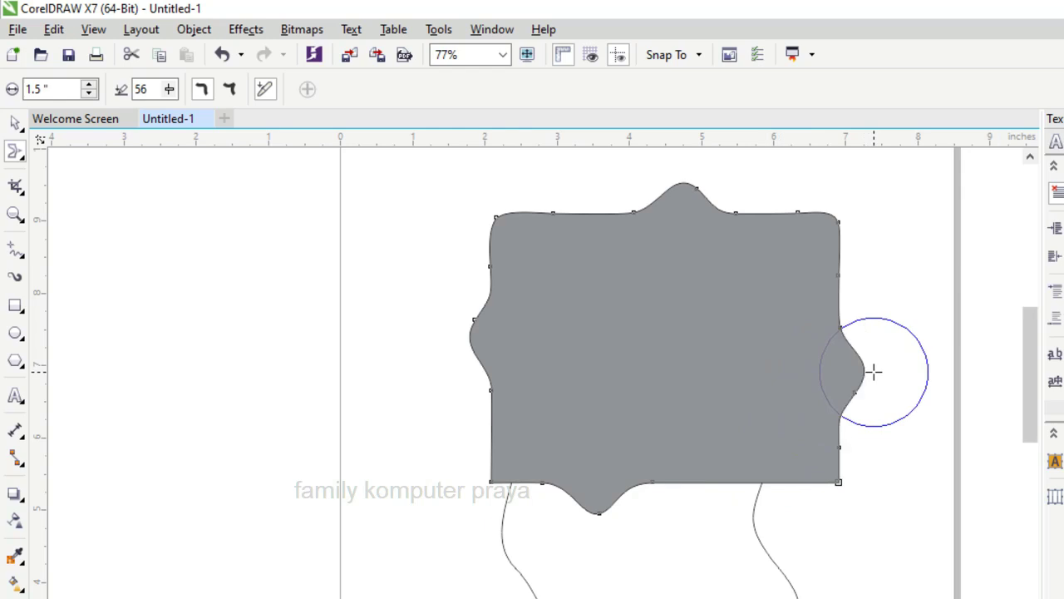
{"action": "left_click_drag", "start_coordinate": [873, 372], "coordinate": [943, 366]}
{"action": "left_click_drag", "start_coordinate": [712, 452], "coordinate": [693, 584]}
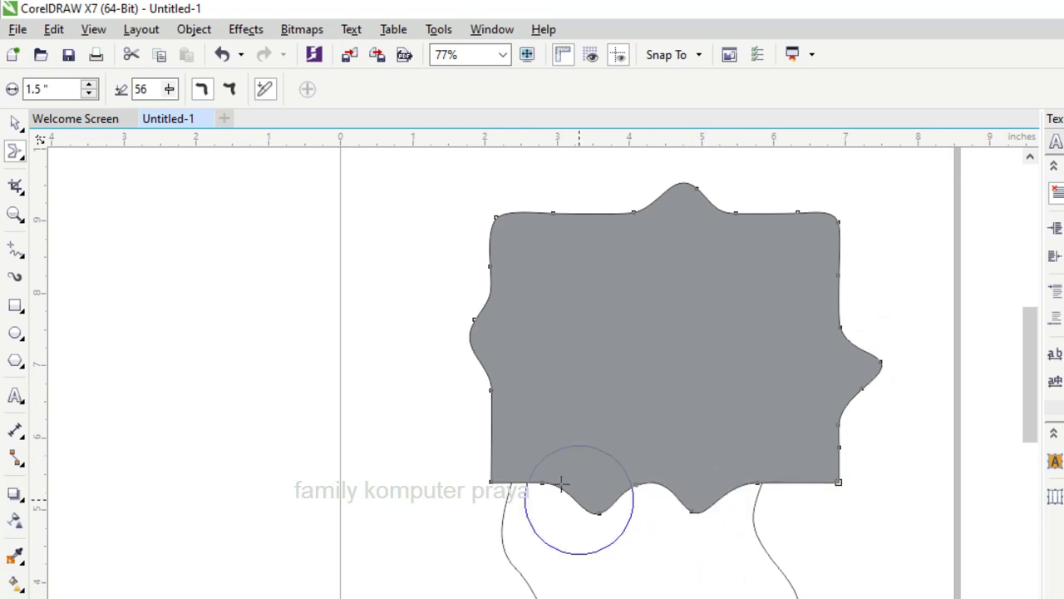
{"action": "left_click_drag", "start_coordinate": [496, 433], "coordinate": [416, 482]}
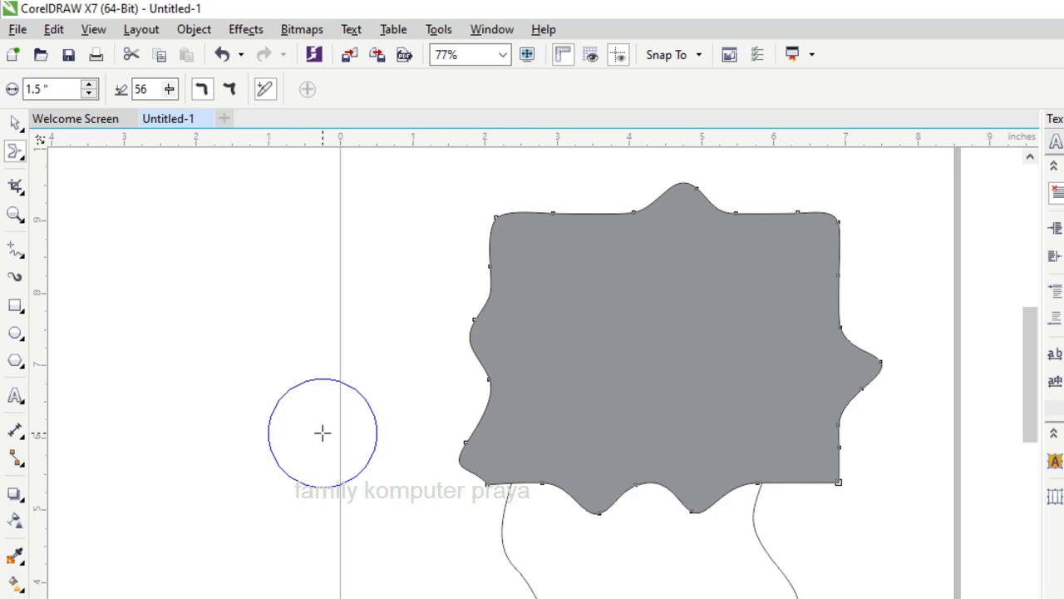
Twirl spirals into the grey shape's upper-left and upper-right corners, its right bulge and the left part of its bottom edge
{"action": "left_click", "coordinate": [20, 161]}
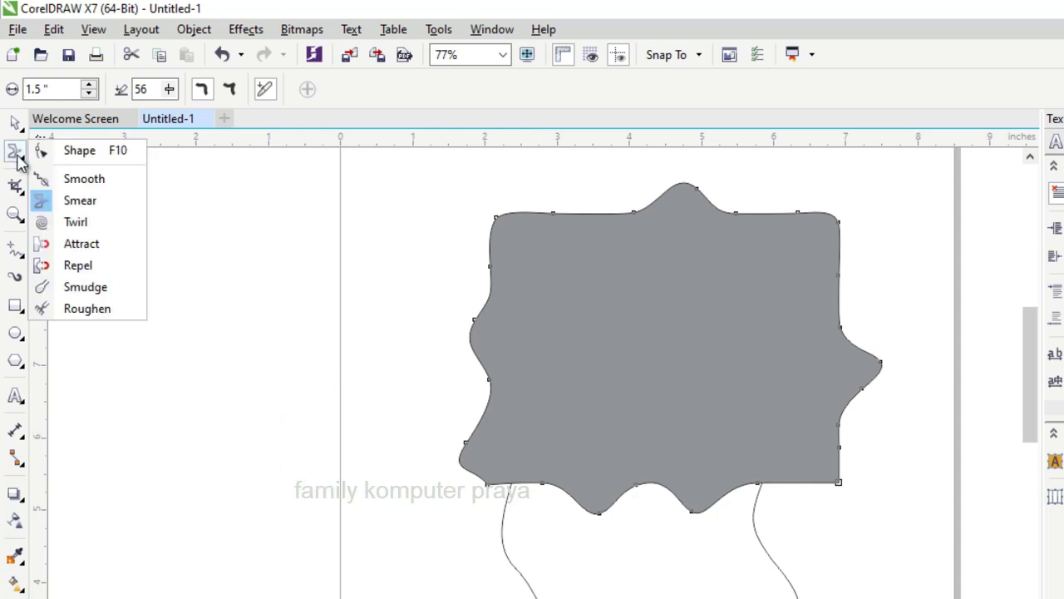
{"action": "left_click", "coordinate": [67, 223]}
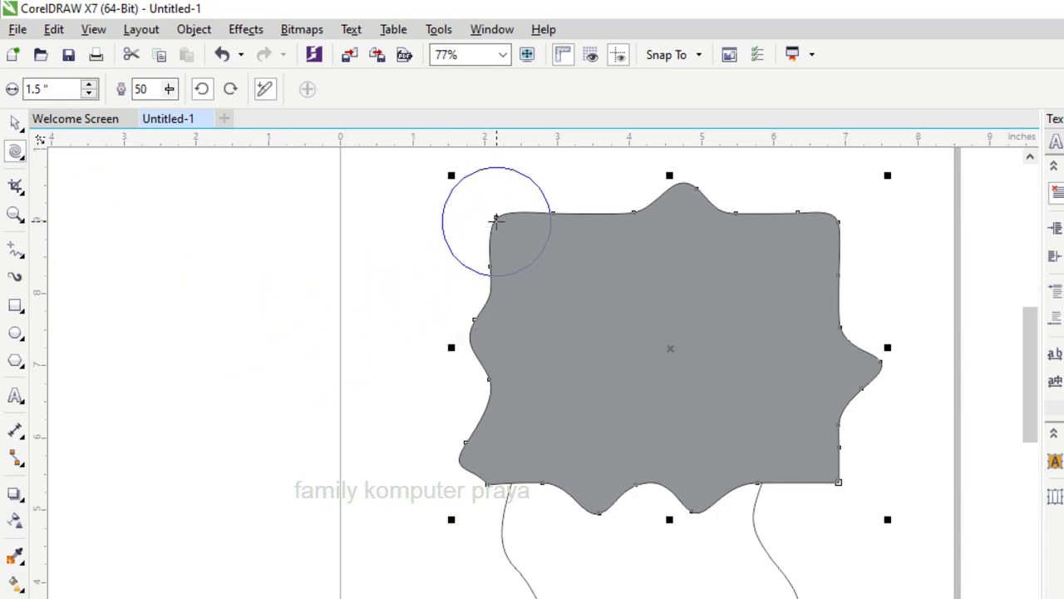
{"action": "left_click_drag", "start_coordinate": [496, 216], "coordinate": [495, 218]}
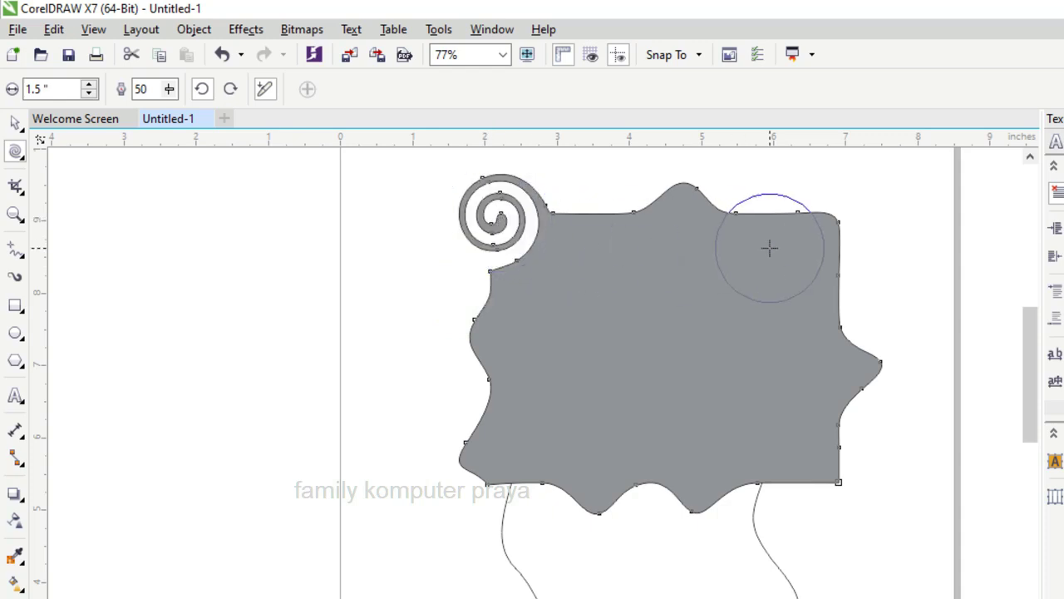
{"action": "left_click_drag", "start_coordinate": [832, 218], "coordinate": [832, 219]}
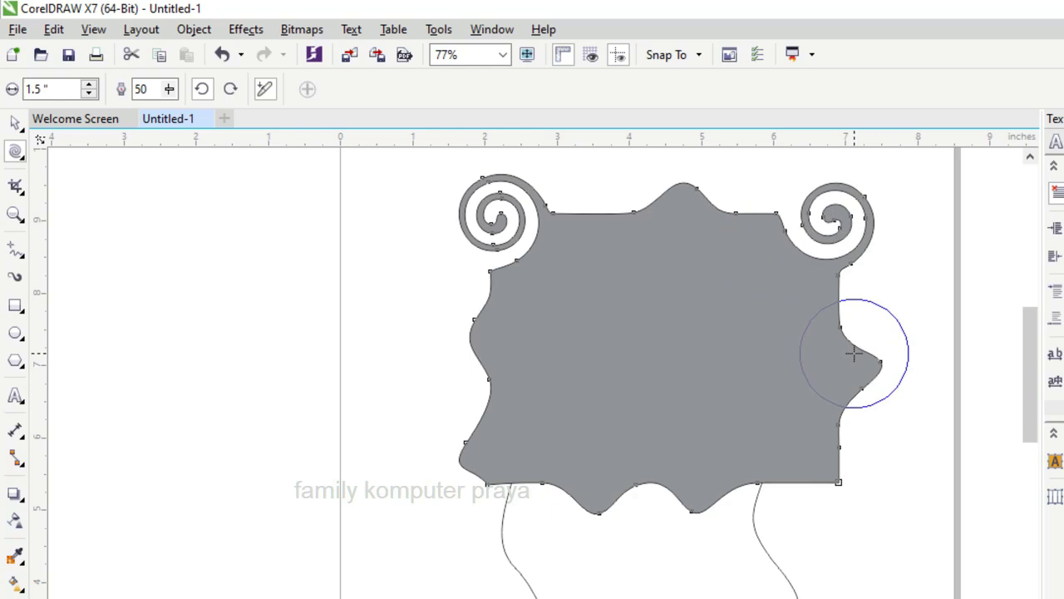
{"action": "left_click_drag", "start_coordinate": [864, 368], "coordinate": [865, 369]}
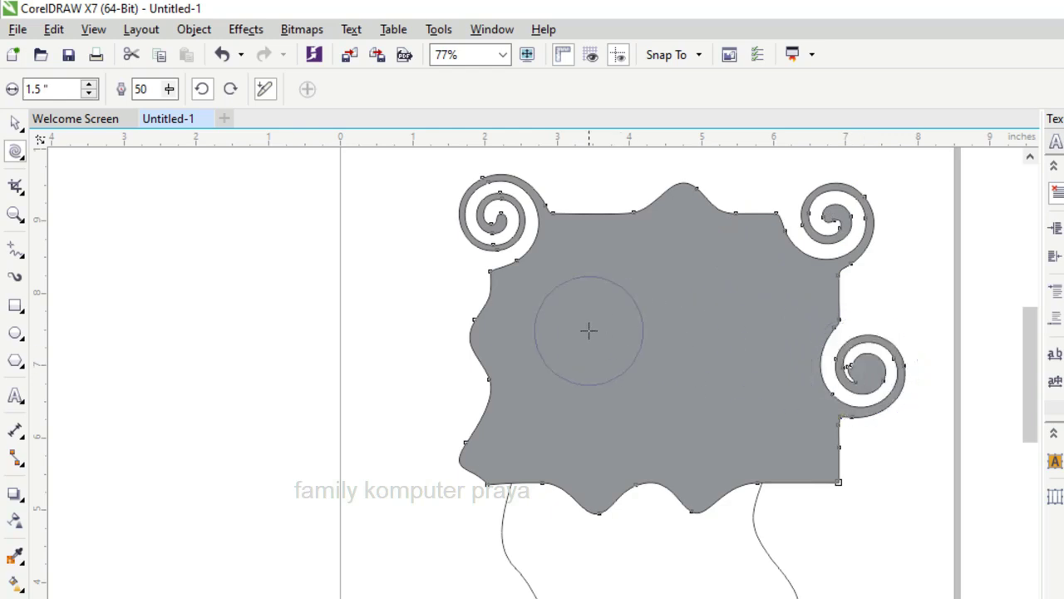
{"action": "left_click_drag", "start_coordinate": [541, 482], "coordinate": [541, 482]}
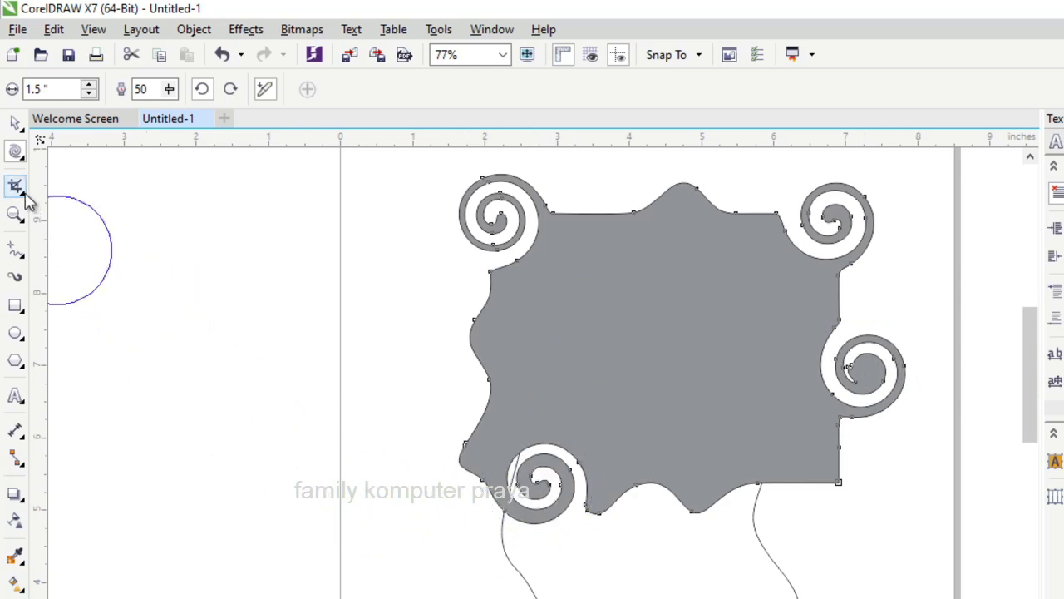
Pull pointed spikes from the grey shape's left bulge, bottom edge near the lower-right corner and top edge beside the upper-right spiral with the Attract tool
{"action": "left_click", "coordinate": [19, 161]}
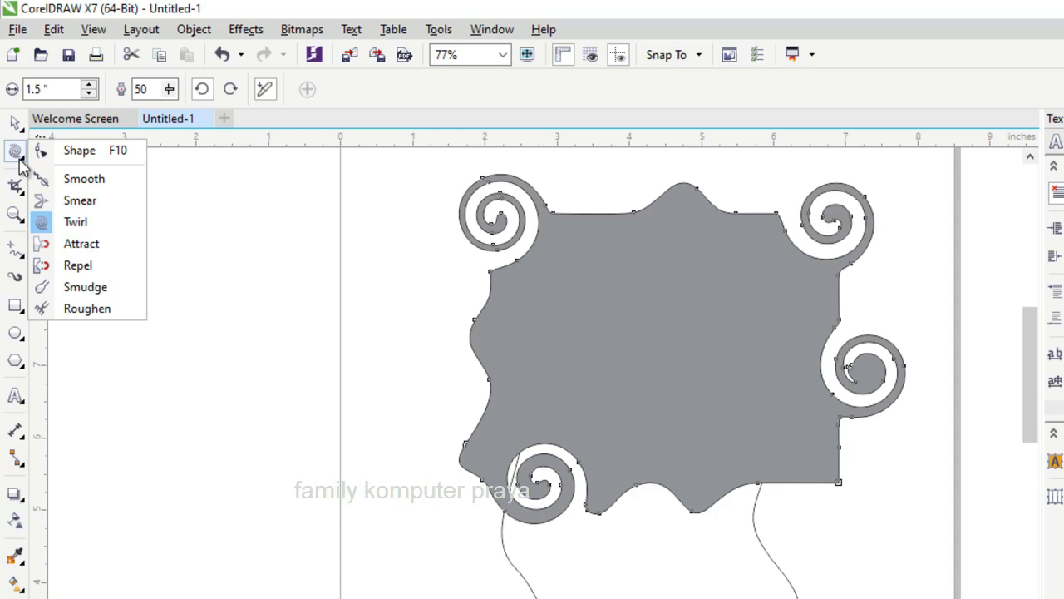
{"action": "left_click", "coordinate": [15, 185]}
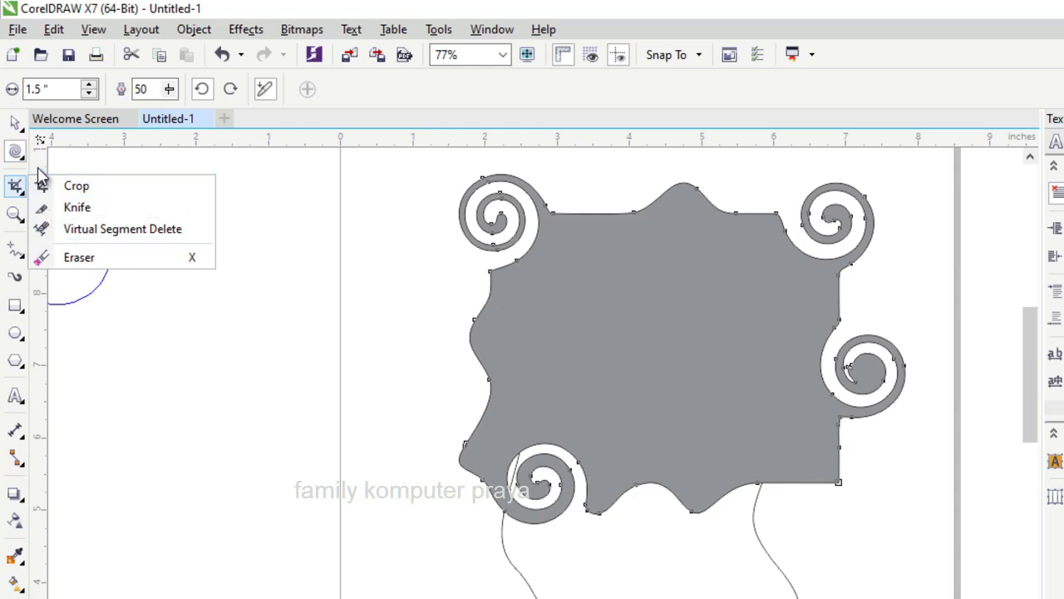
{"action": "left_click", "coordinate": [17, 151]}
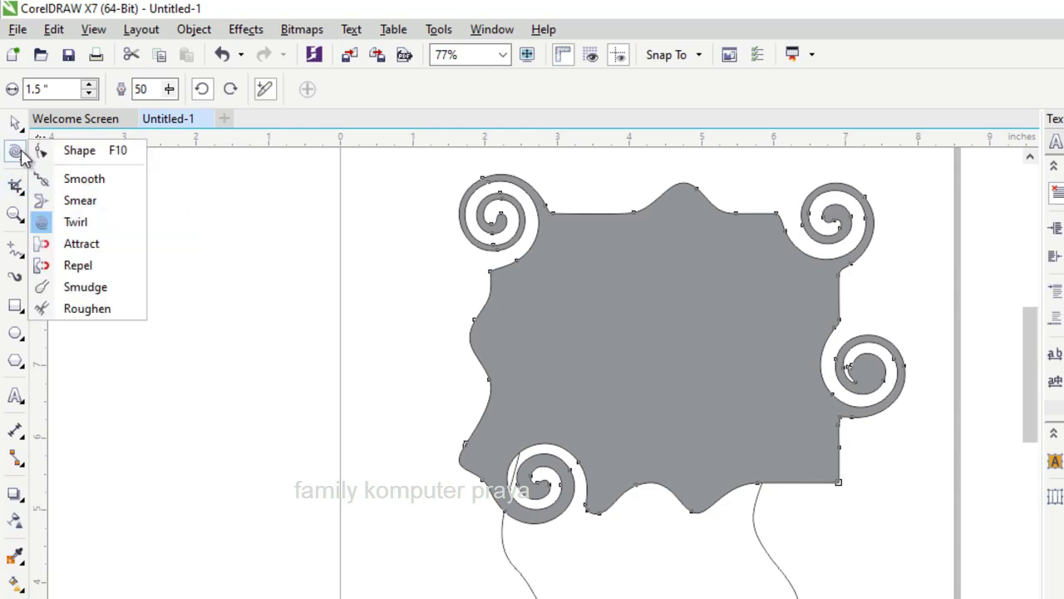
{"action": "left_click", "coordinate": [55, 250]}
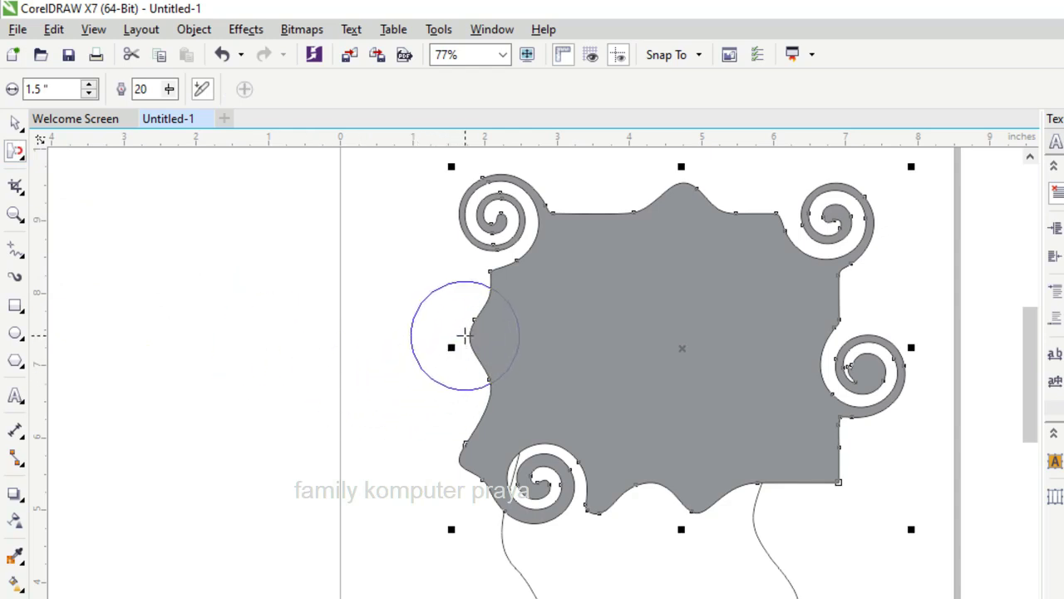
{"action": "left_click_drag", "start_coordinate": [464, 335], "coordinate": [406, 330]}
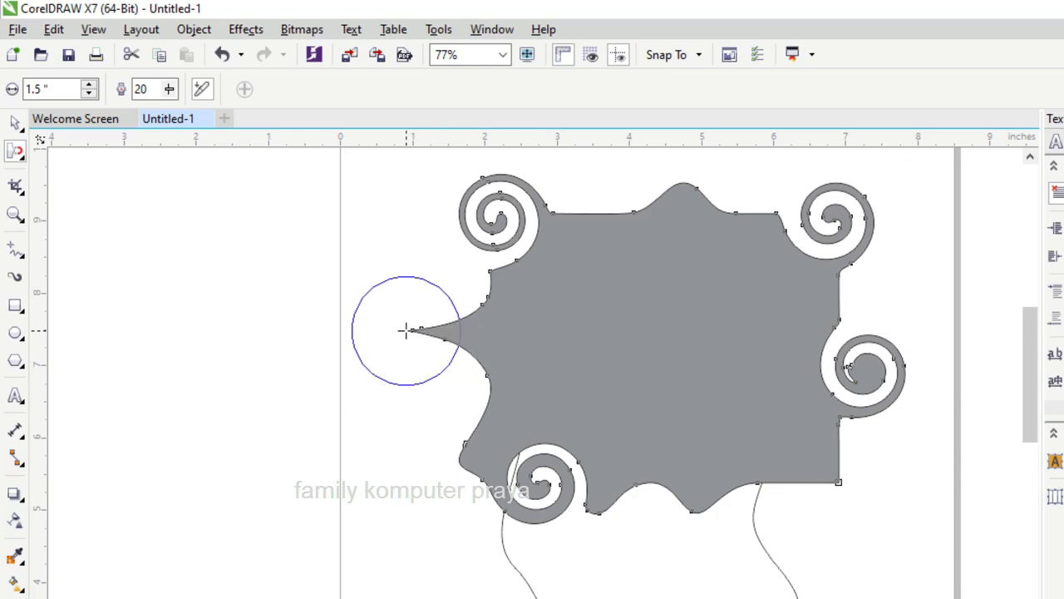
{"action": "mouse_move", "coordinate": [761, 482]}
{"action": "left_mouse_down"}
{"action": "mouse_move", "coordinate": [774, 488]}
{"action": "mouse_move", "coordinate": [775, 566]}
{"action": "mouse_move", "coordinate": [780, 497]}
{"action": "mouse_move", "coordinate": [781, 571]}
{"action": "mouse_move", "coordinate": [784, 522]}
{"action": "left_mouse_up"}
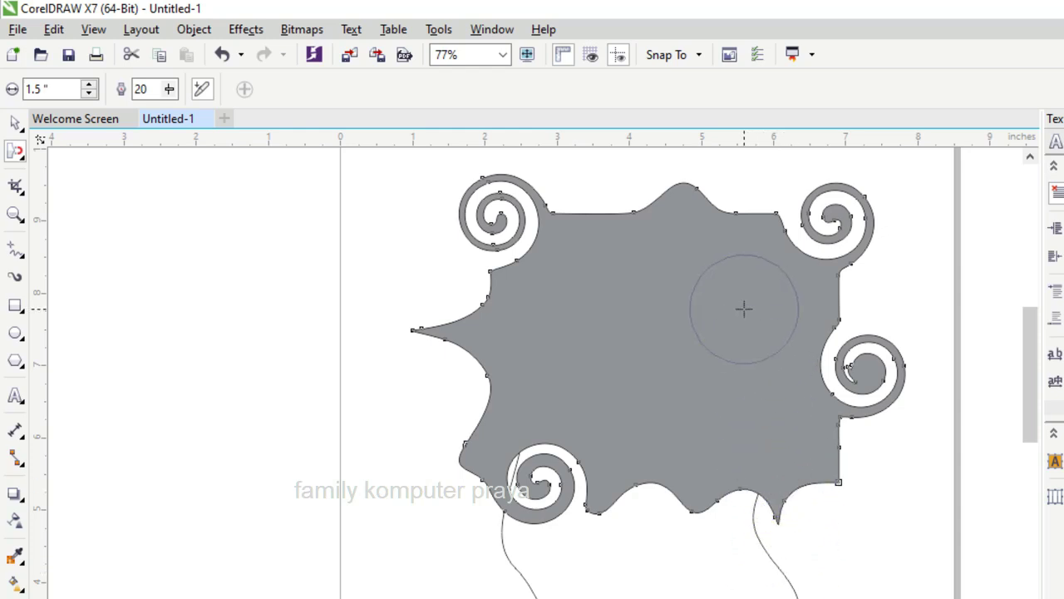
{"action": "left_click_drag", "start_coordinate": [763, 214], "coordinate": [769, 177]}
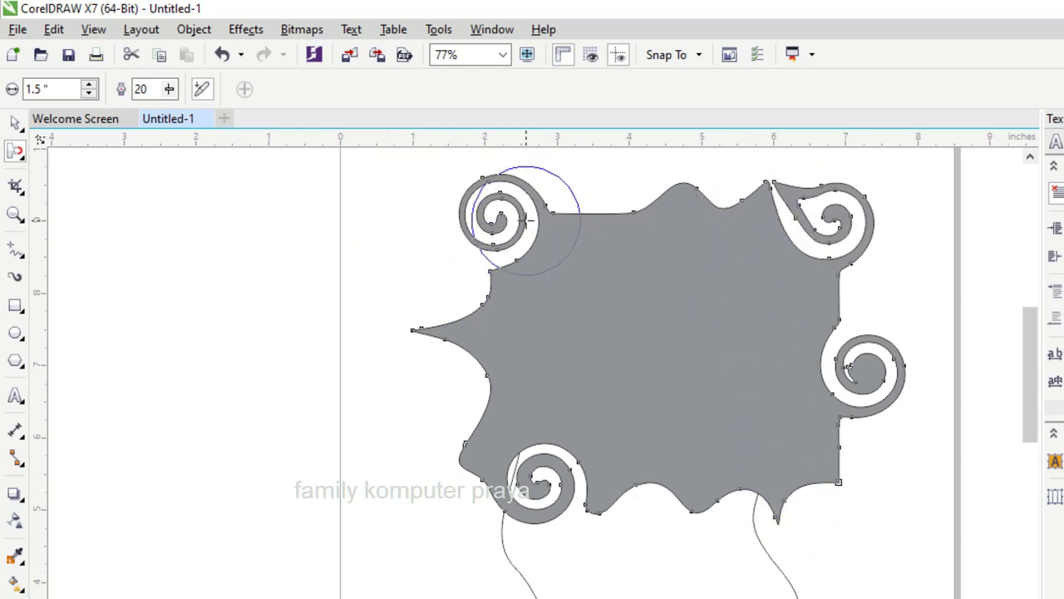
Attract the upper-left and right spirals into teardrops and draw the bottom edge's waves into a flatter line
{"action": "mouse_move", "coordinate": [471, 249]}
{"action": "left_mouse_down"}
{"action": "mouse_move", "coordinate": [404, 231]}
{"action": "mouse_move", "coordinate": [451, 249]}
{"action": "left_mouse_up"}
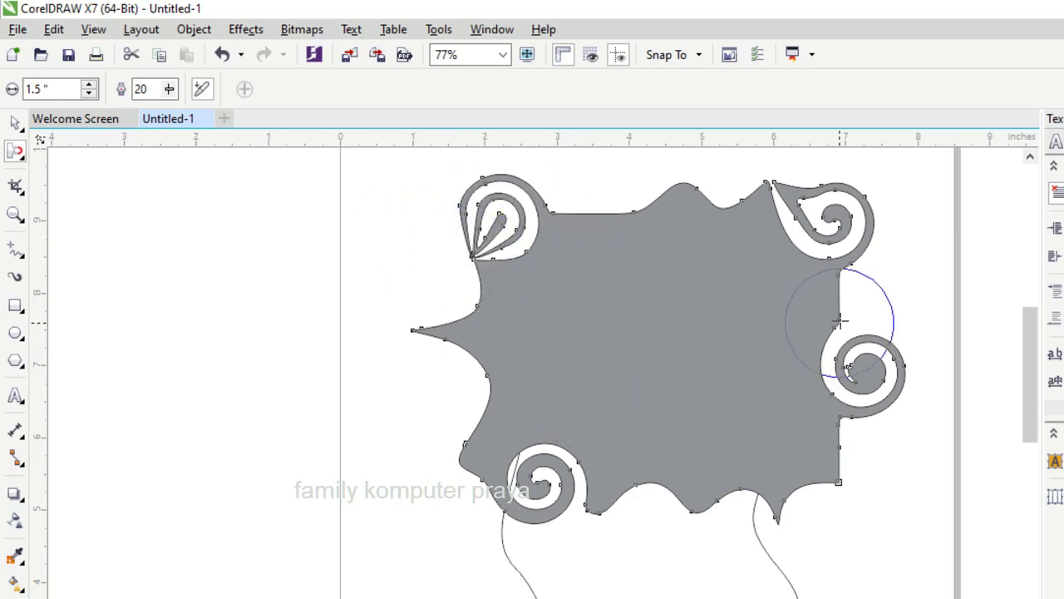
{"action": "mouse_move", "coordinate": [846, 317]}
{"action": "left_mouse_down"}
{"action": "mouse_move", "coordinate": [843, 331]}
{"action": "mouse_move", "coordinate": [848, 323]}
{"action": "left_mouse_up"}
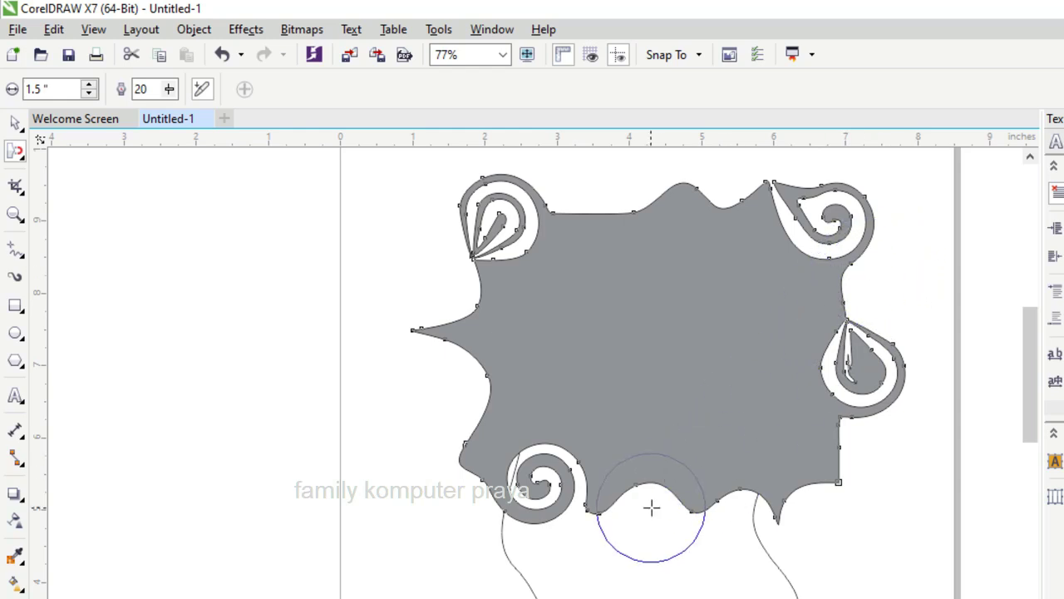
{"action": "left_click_drag", "start_coordinate": [645, 499], "coordinate": [644, 503]}
{"action": "left_click_drag", "start_coordinate": [721, 532], "coordinate": [752, 510]}
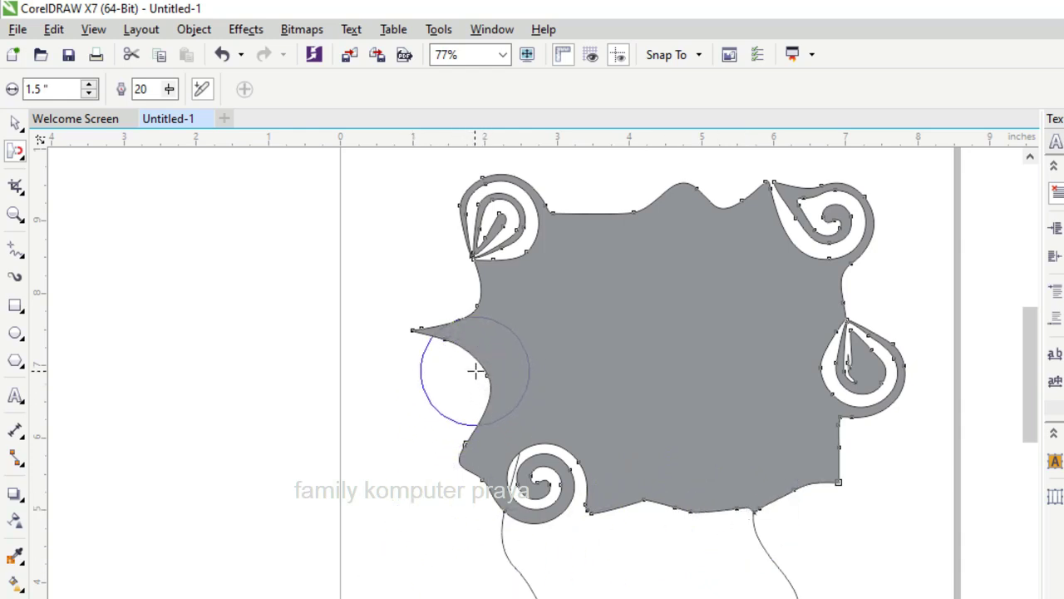
Attract the grey shape's left edge outward below and above its spike and deselect the shape
{"action": "left_click", "coordinate": [453, 384]}
{"action": "left_click_drag", "start_coordinate": [452, 384], "coordinate": [448, 385]}
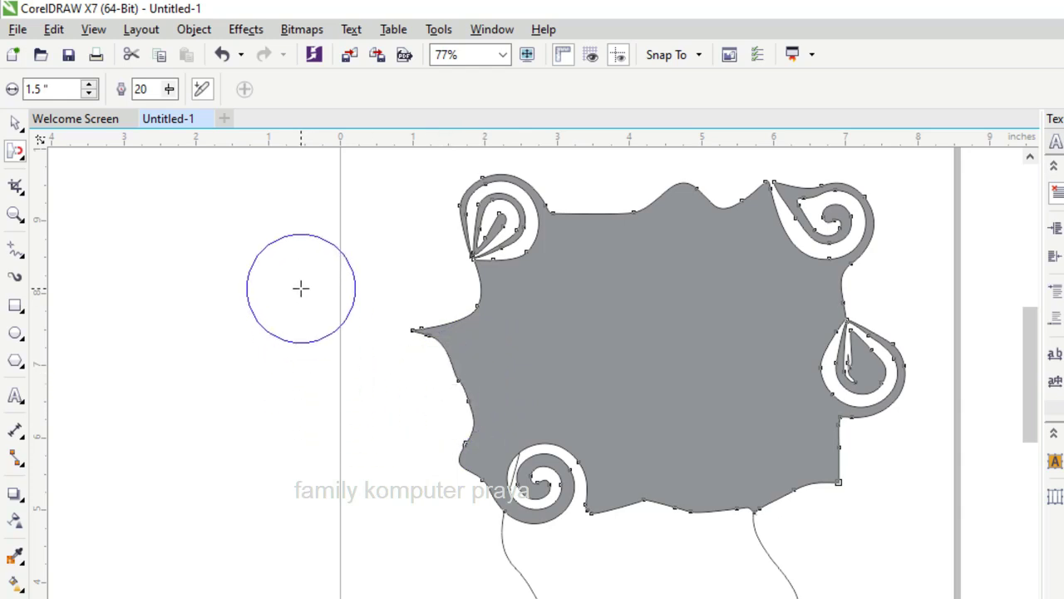
{"action": "left_click_drag", "start_coordinate": [443, 291], "coordinate": [444, 291]}
{"action": "key", "text": "Escape"}
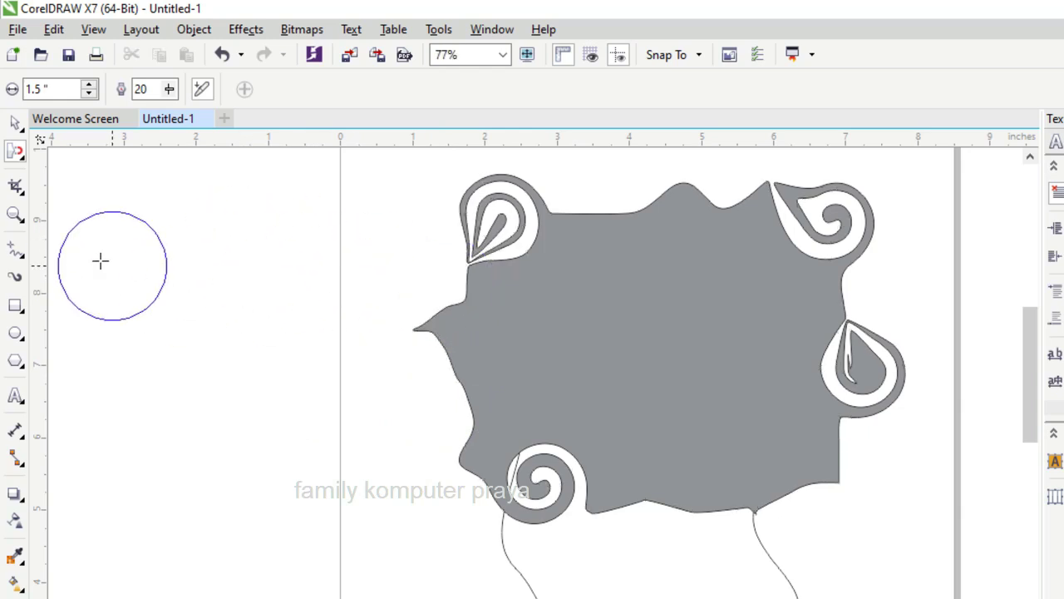
Push rounded hollows into the grey shape's bottom, top and left edges with the Repel tool and flatten the bottom hollow from inside
{"action": "left_click", "coordinate": [25, 163]}
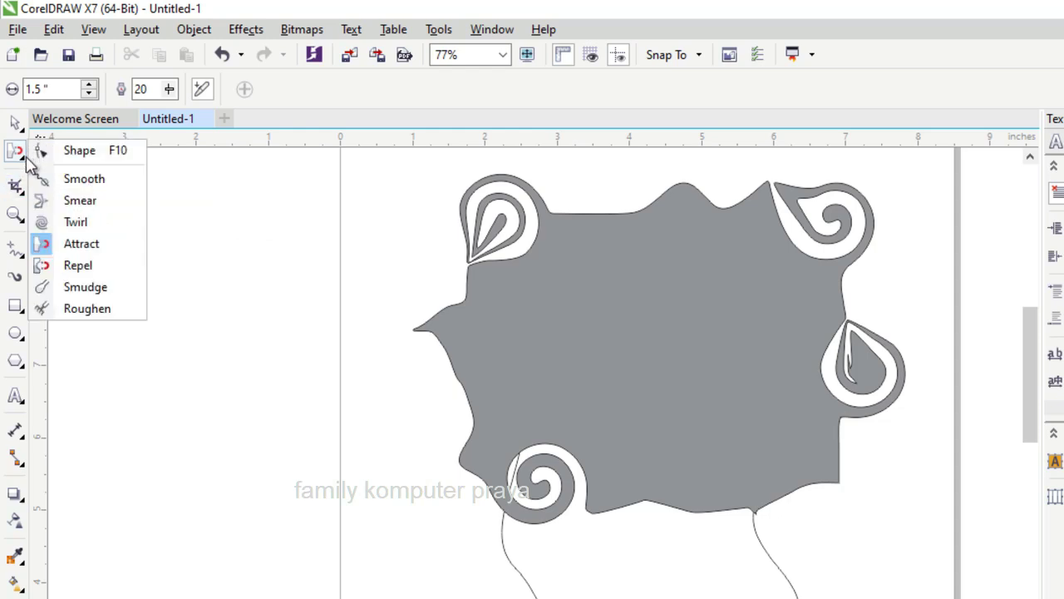
{"action": "left_click", "coordinate": [50, 272]}
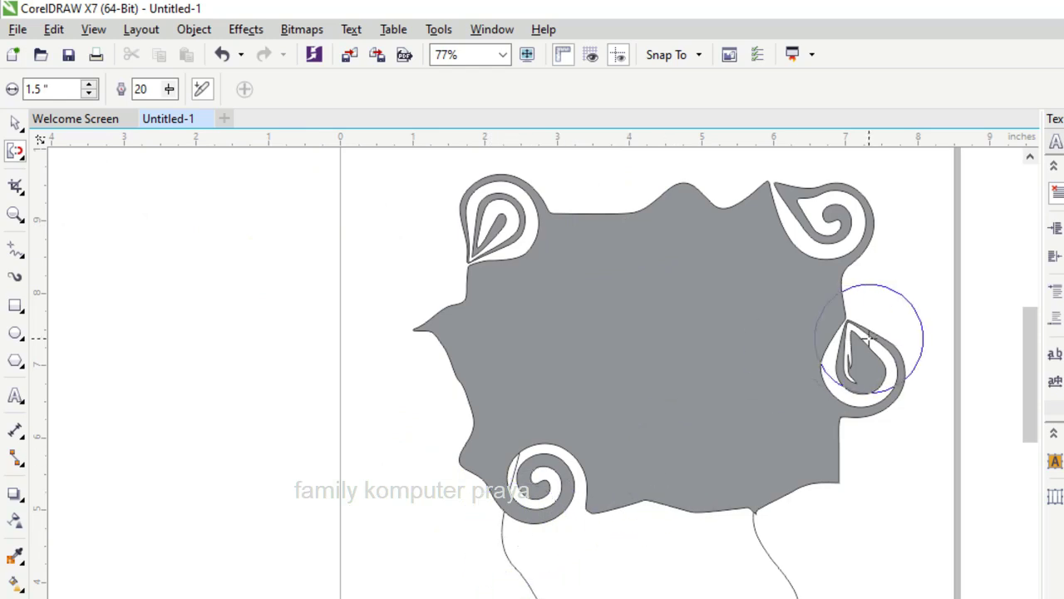
{"action": "left_click", "coordinate": [15, 123]}
{"action": "left_click", "coordinate": [530, 357]}
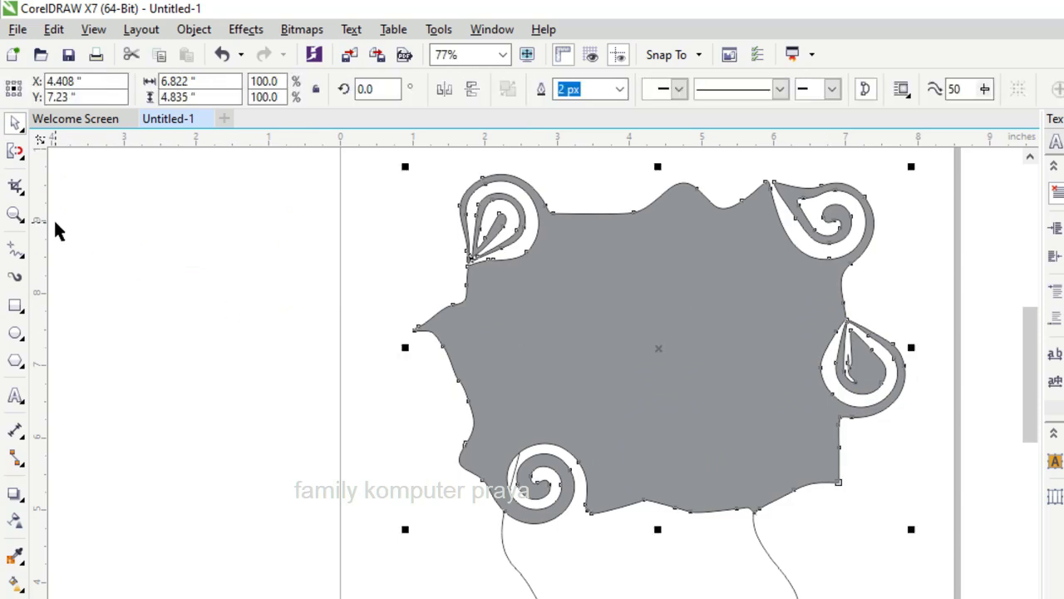
{"action": "left_click", "coordinate": [15, 153]}
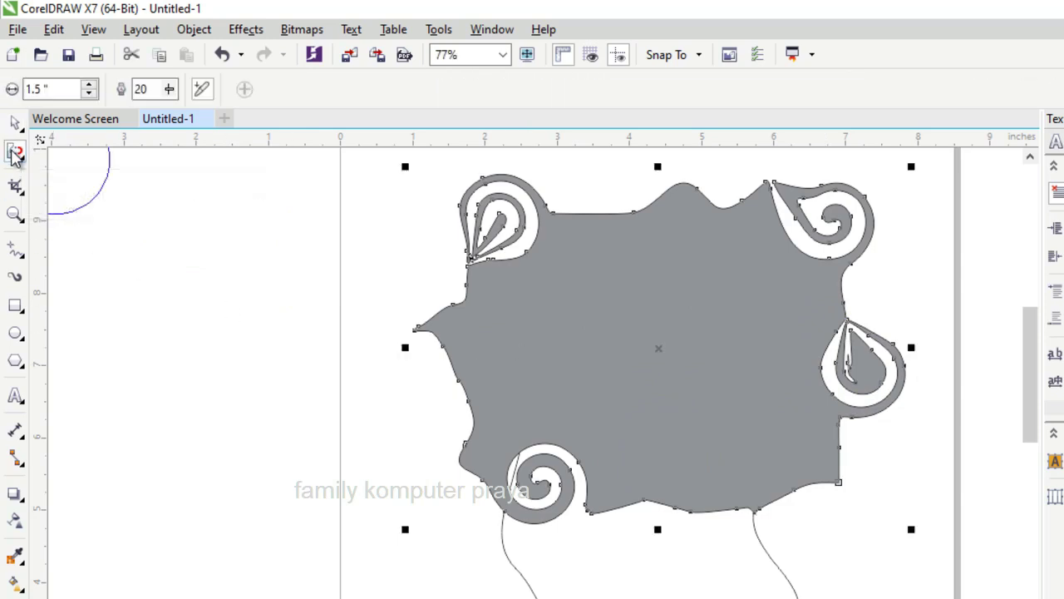
{"action": "left_click_drag", "start_coordinate": [675, 516], "coordinate": [677, 510]}
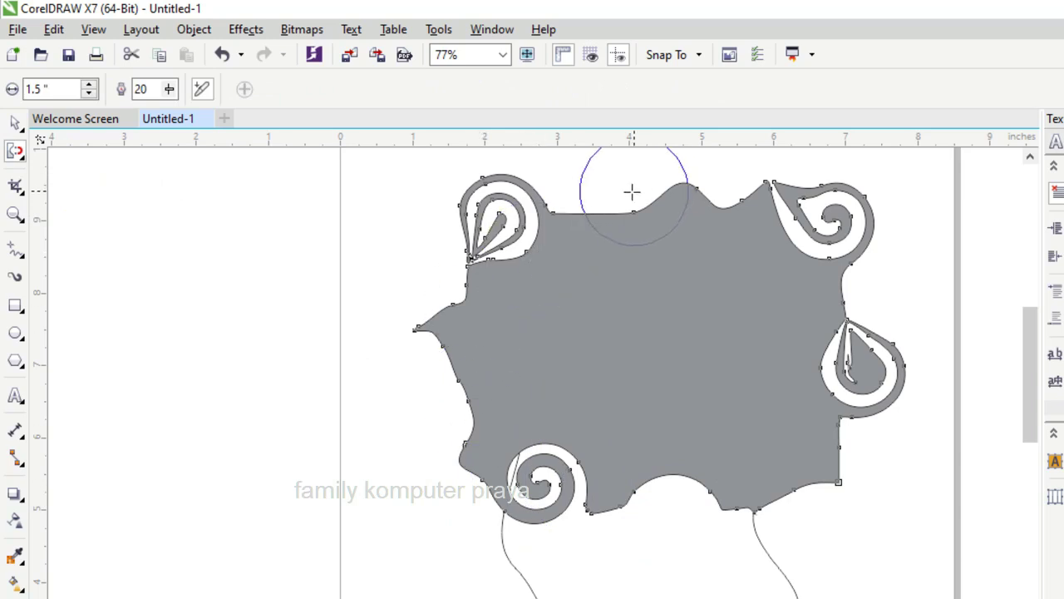
{"action": "left_click_drag", "start_coordinate": [614, 208], "coordinate": [613, 208]}
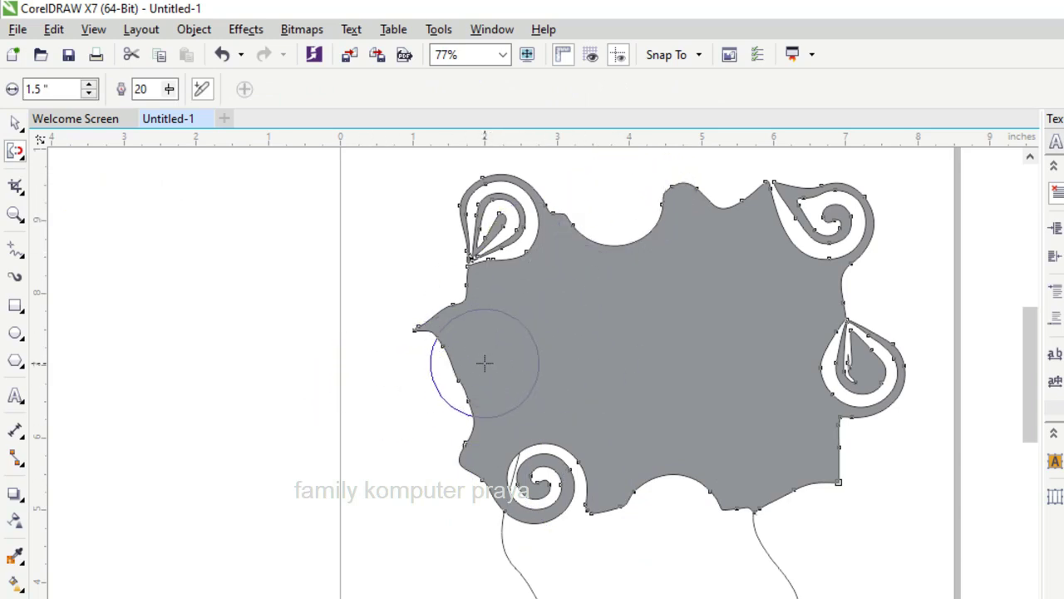
{"action": "left_click_drag", "start_coordinate": [470, 371], "coordinate": [411, 406]}
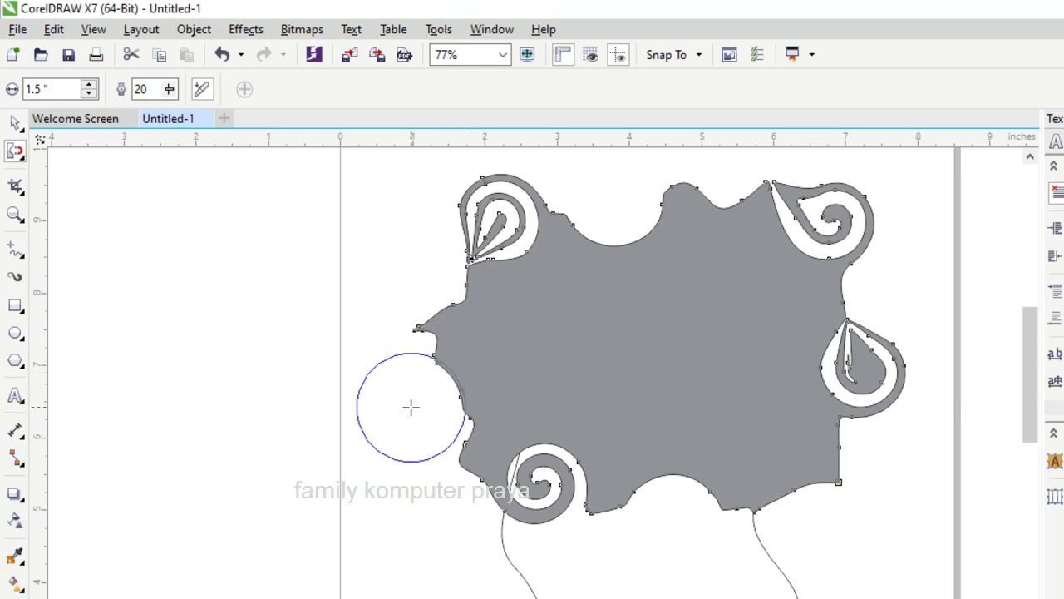
{"action": "left_click_drag", "start_coordinate": [687, 464], "coordinate": [689, 458]}
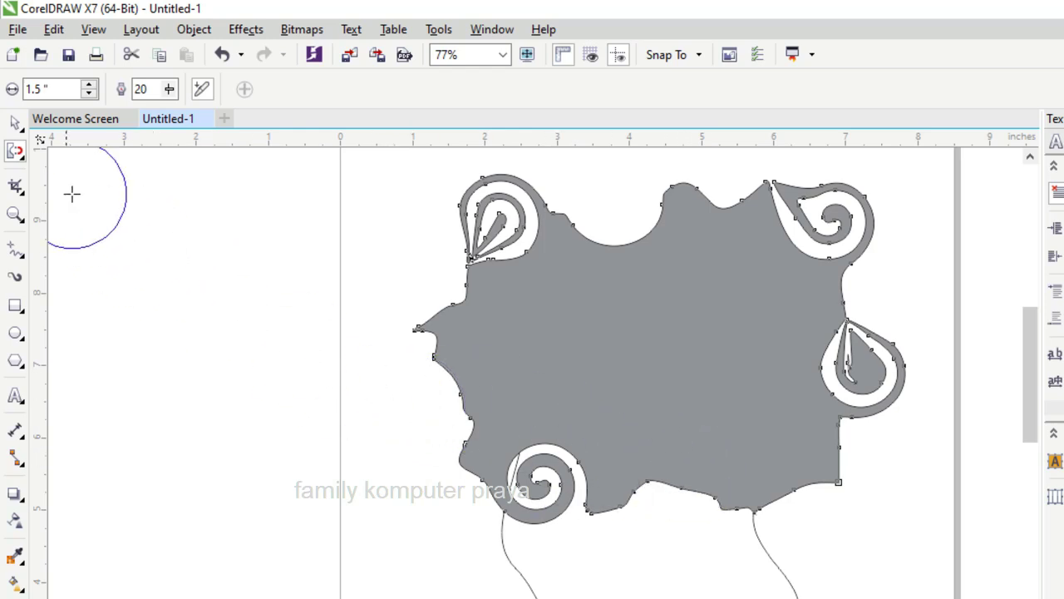
Smudge thin strands outward from the grey shape's top hollow, right edge and bottom edge near the lower-right corner
{"action": "left_click", "coordinate": [23, 158]}
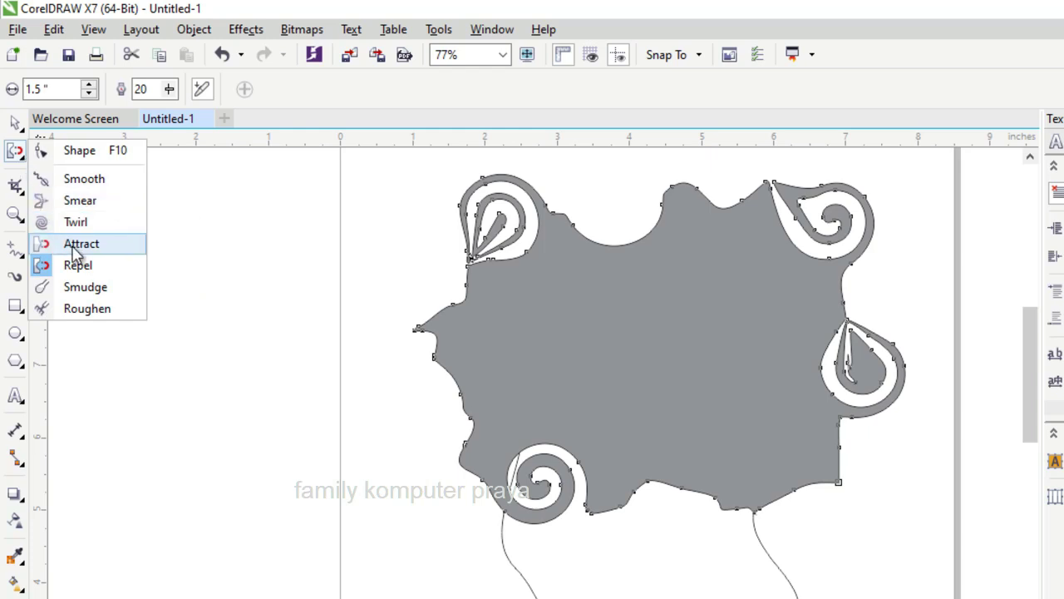
{"action": "left_click", "coordinate": [83, 288]}
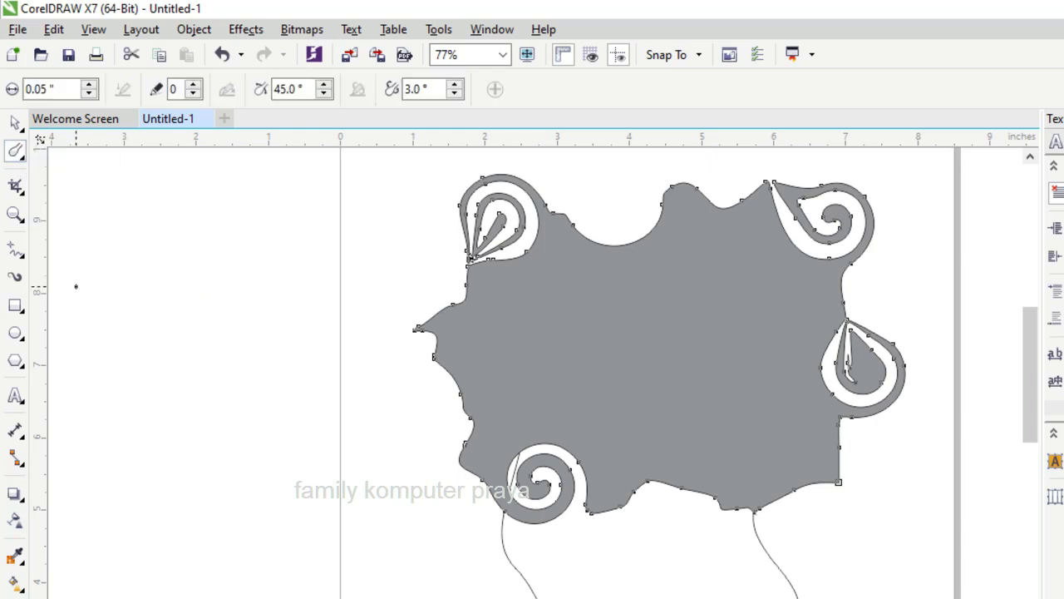
{"action": "mouse_move", "coordinate": [626, 245]}
{"action": "left_mouse_down"}
{"action": "mouse_move", "coordinate": [631, 188]}
{"action": "mouse_move", "coordinate": [665, 187]}
{"action": "left_mouse_up"}
{"action": "left_click_drag", "start_coordinate": [841, 285], "coordinate": [921, 291]}
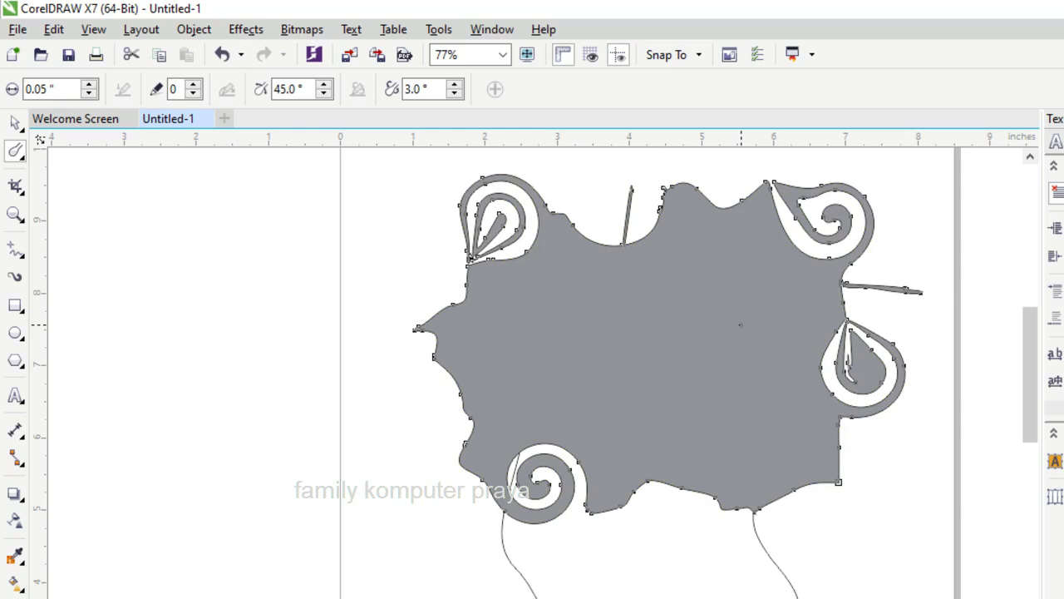
{"action": "left_click_drag", "start_coordinate": [813, 484], "coordinate": [813, 541]}
Set the Smudge tool's brush tilt to 49°
{"action": "left_click", "coordinate": [324, 85]}
{"action": "left_click", "coordinate": [323, 84]}
{"action": "left_click", "coordinate": [323, 85]}
{"action": "left_click", "coordinate": [323, 85]}
Roughen a small spot on the grey shape's left edge below the spike with the Roughen tool
{"action": "left_click", "coordinate": [22, 160]}
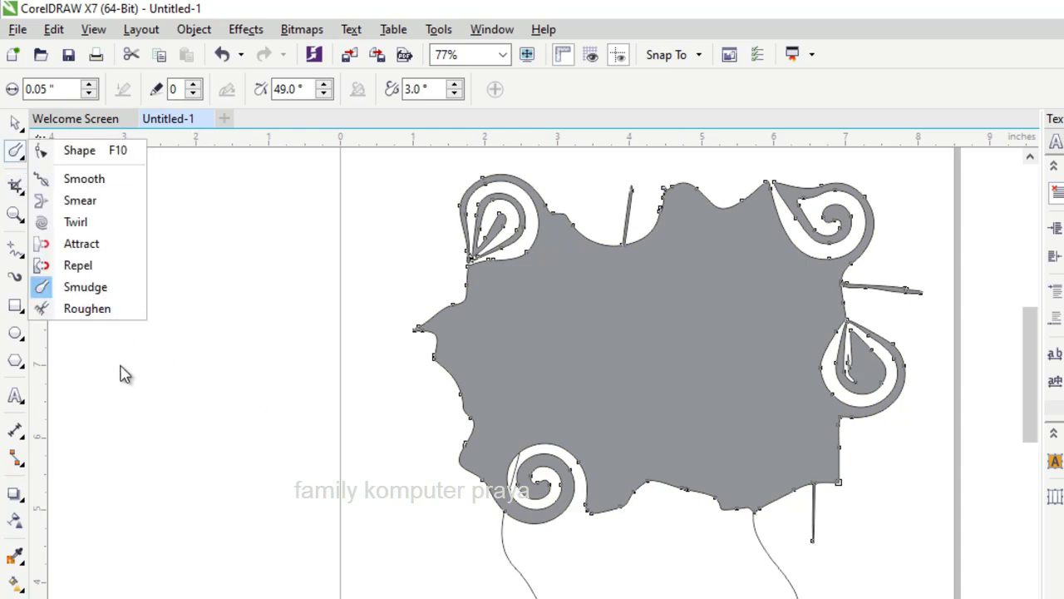
{"action": "left_click", "coordinate": [98, 307]}
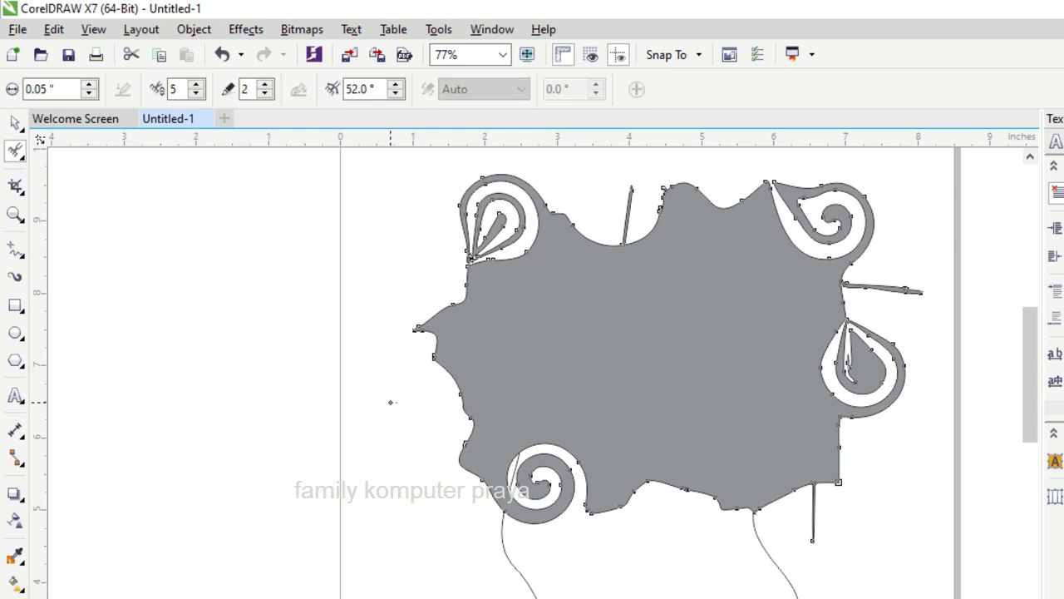
{"action": "left_click_drag", "start_coordinate": [397, 394], "coordinate": [406, 410]}
{"action": "left_click", "coordinate": [21, 160]}
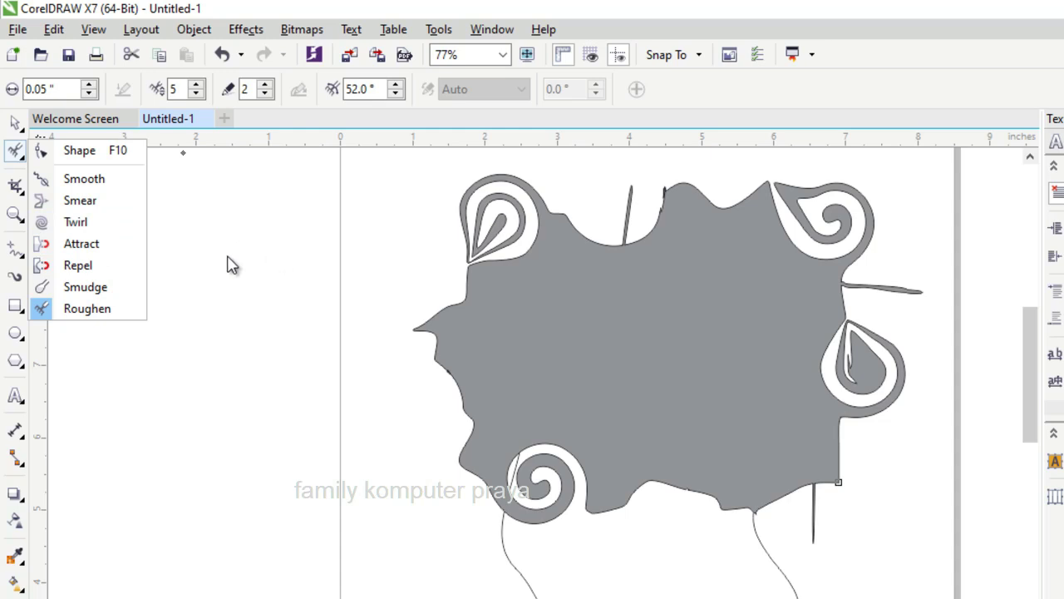
{"action": "left_click", "coordinate": [270, 319]}
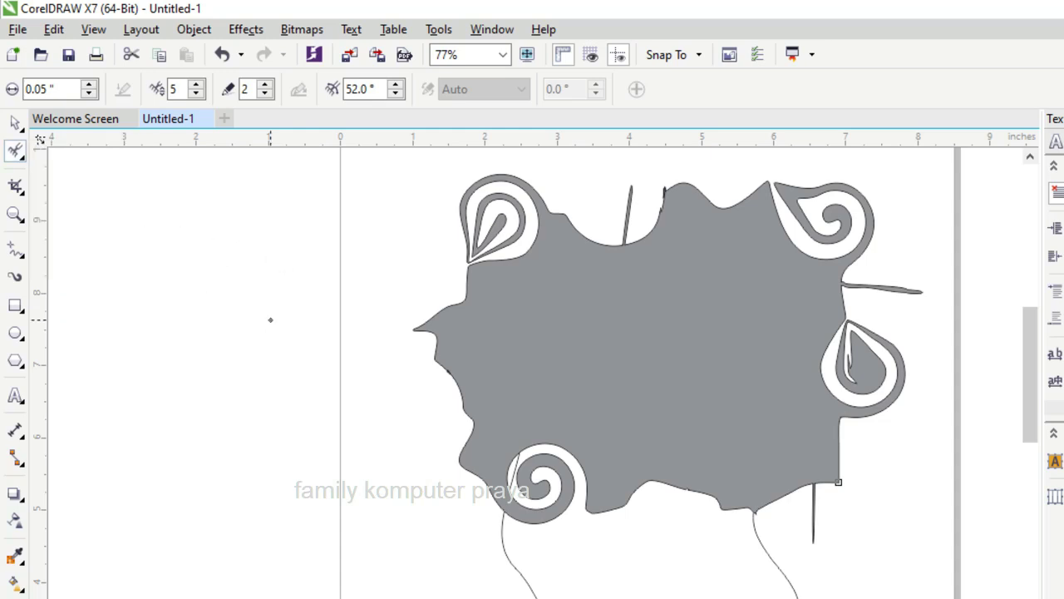
{"action": "left_click", "coordinate": [23, 194]}
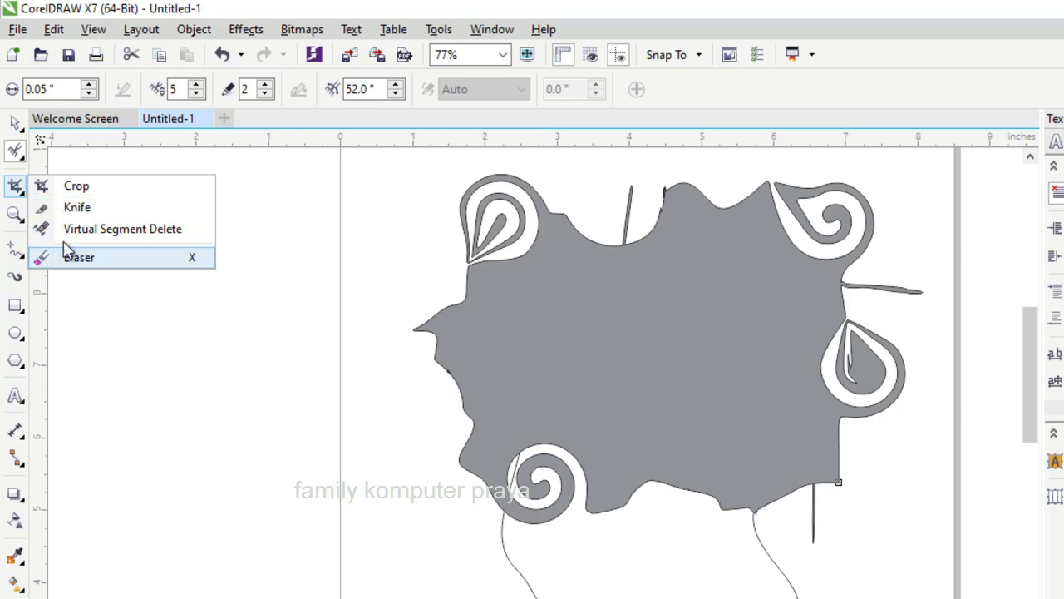
{"action": "left_click", "coordinate": [248, 310]}
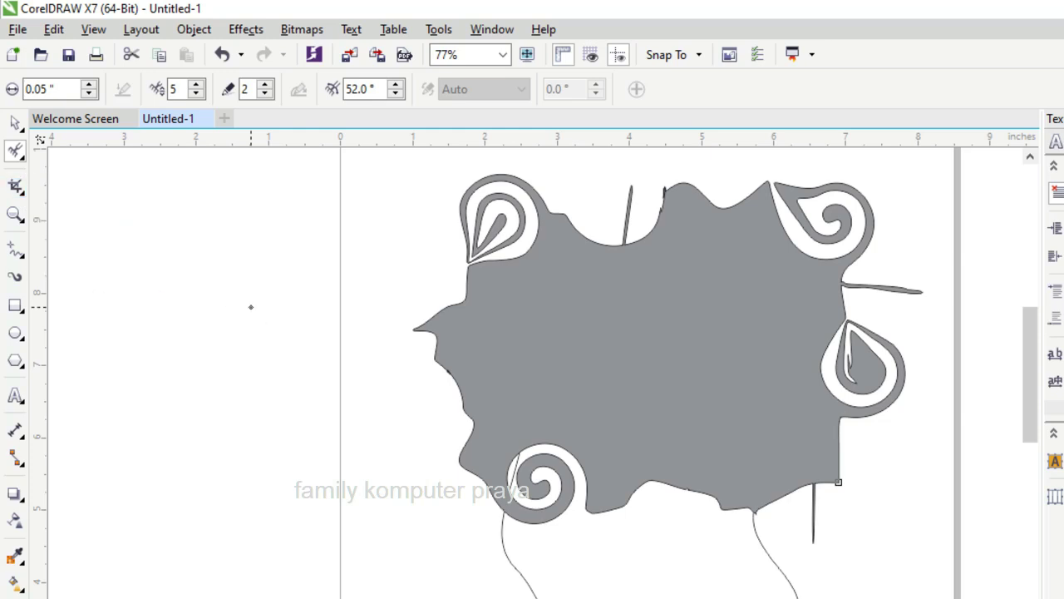